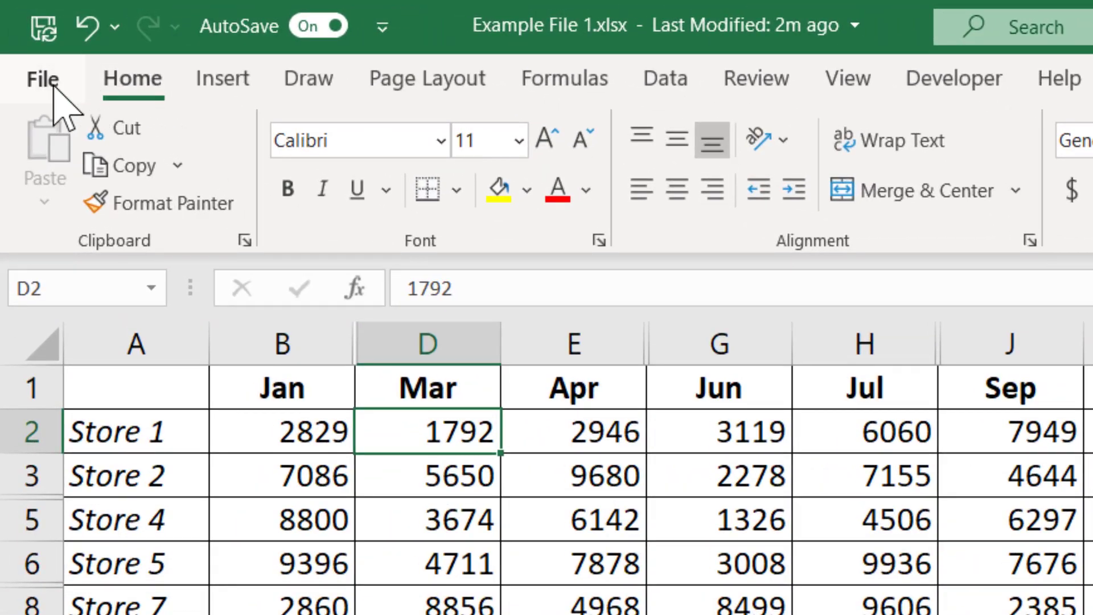
Step: Start the Document Inspector for Example File 1.xlsx, agreeing to save the workbook first
click(54, 85)
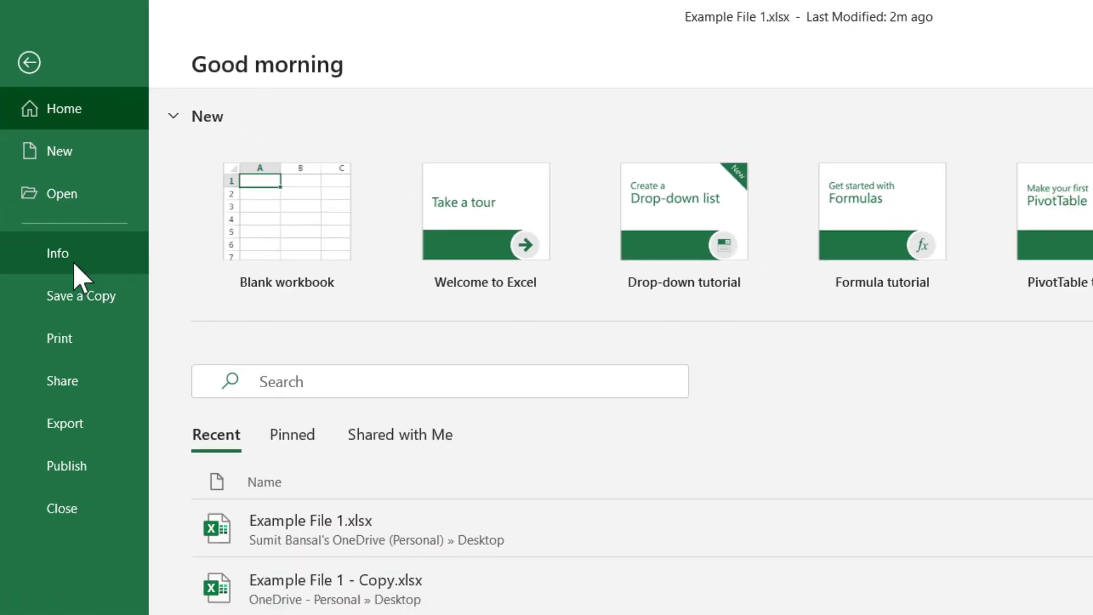
click(126, 227)
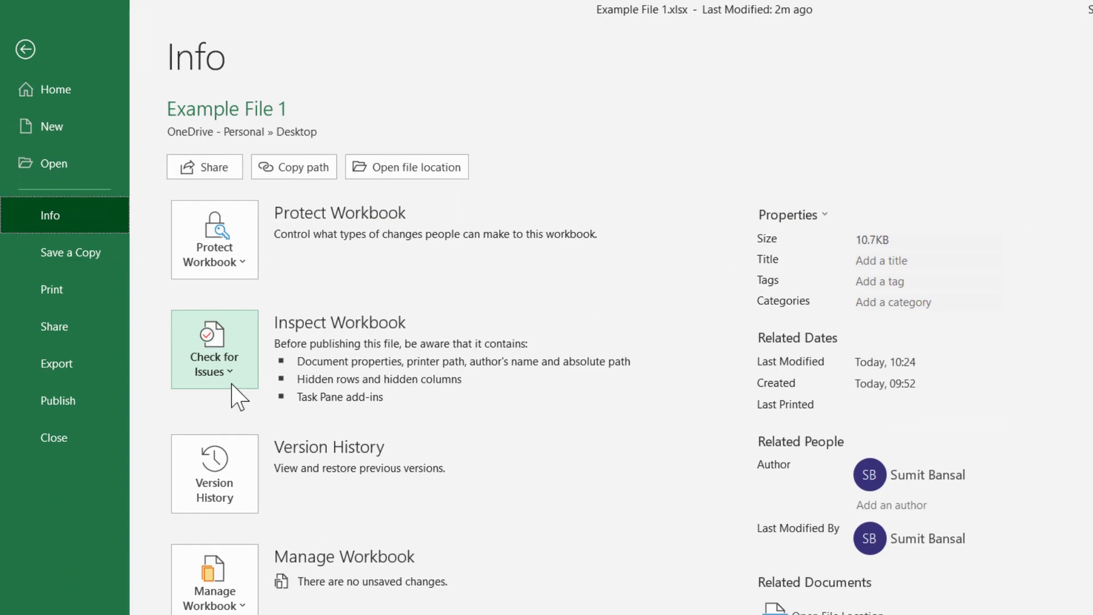
click(233, 383)
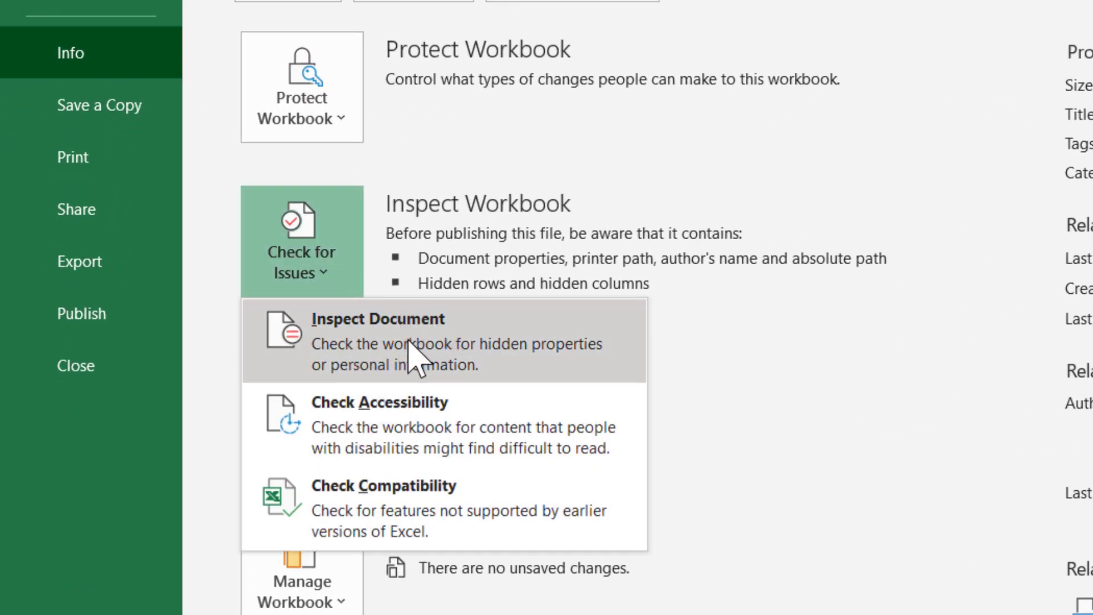
click(408, 342)
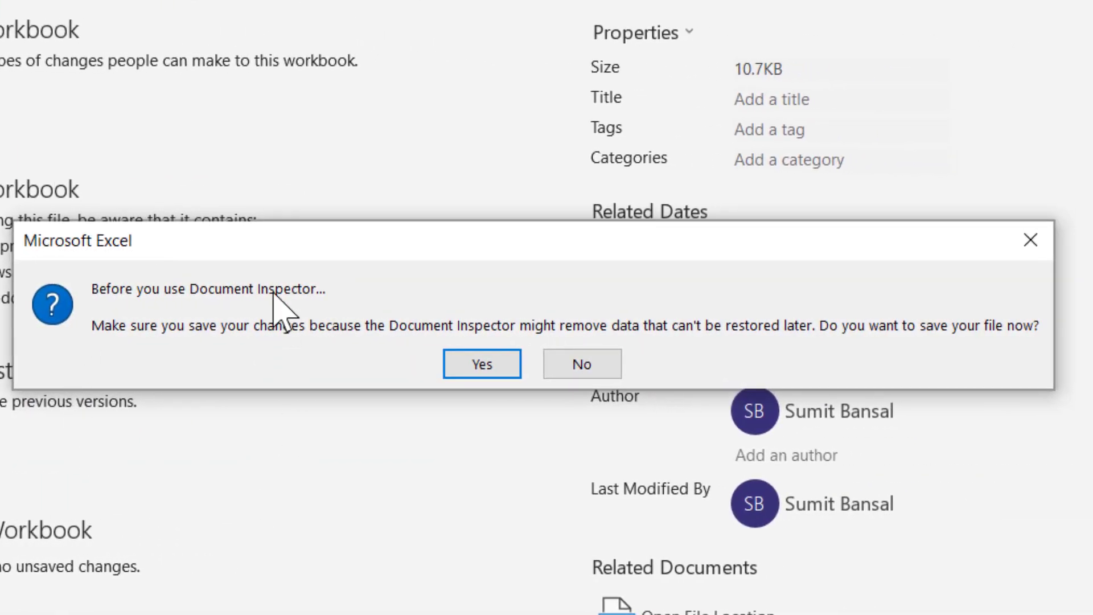
drag(271, 250, 223, 217)
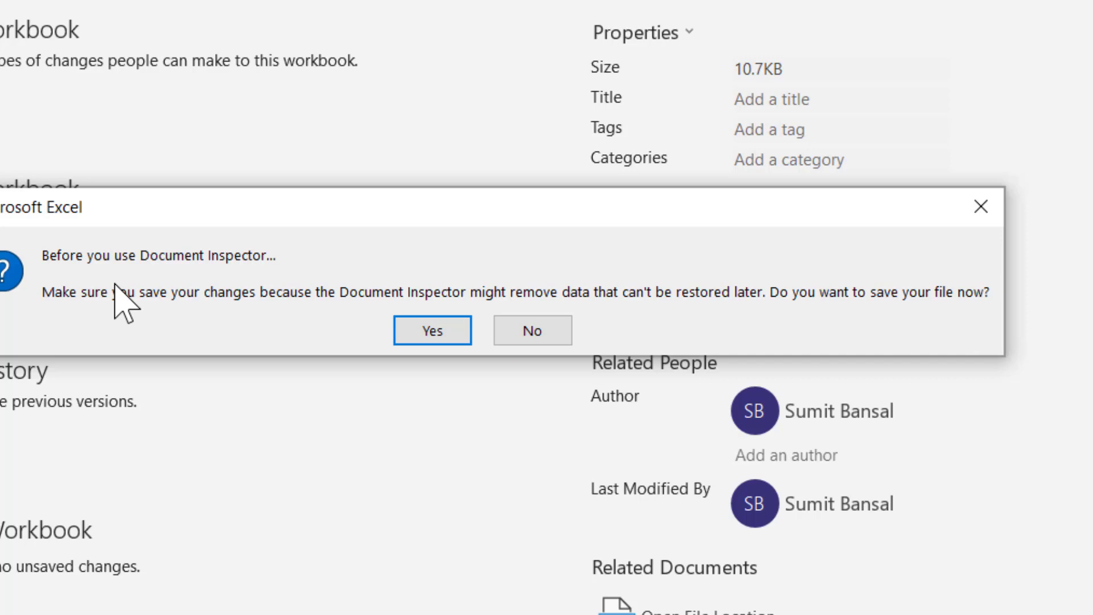
click(416, 333)
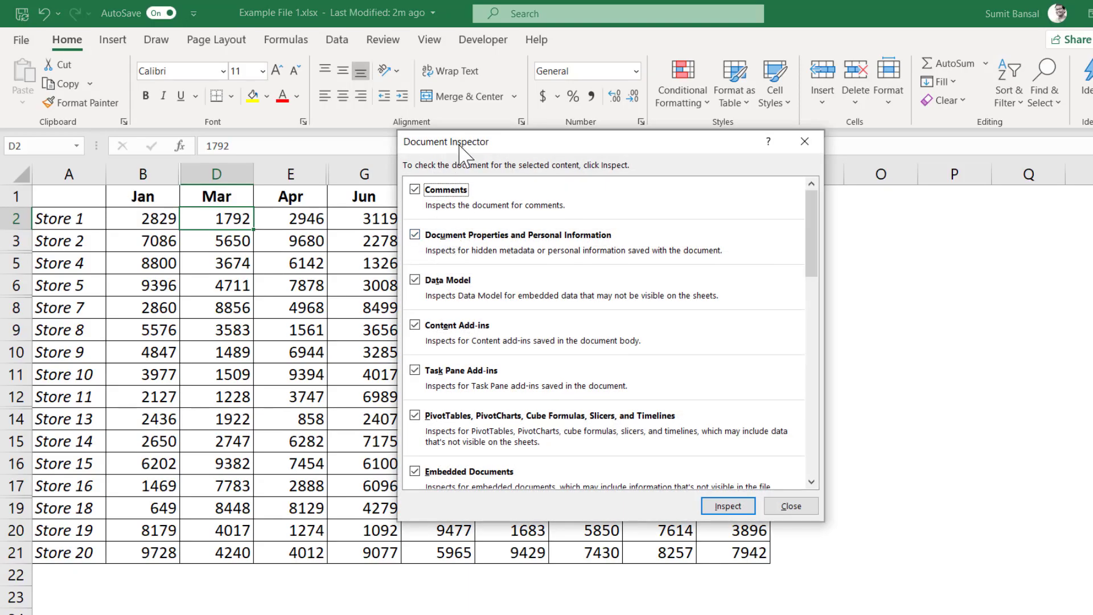
Step: Run the document inspection with all the preselected content categories kept
drag(411, 149, 277, 177)
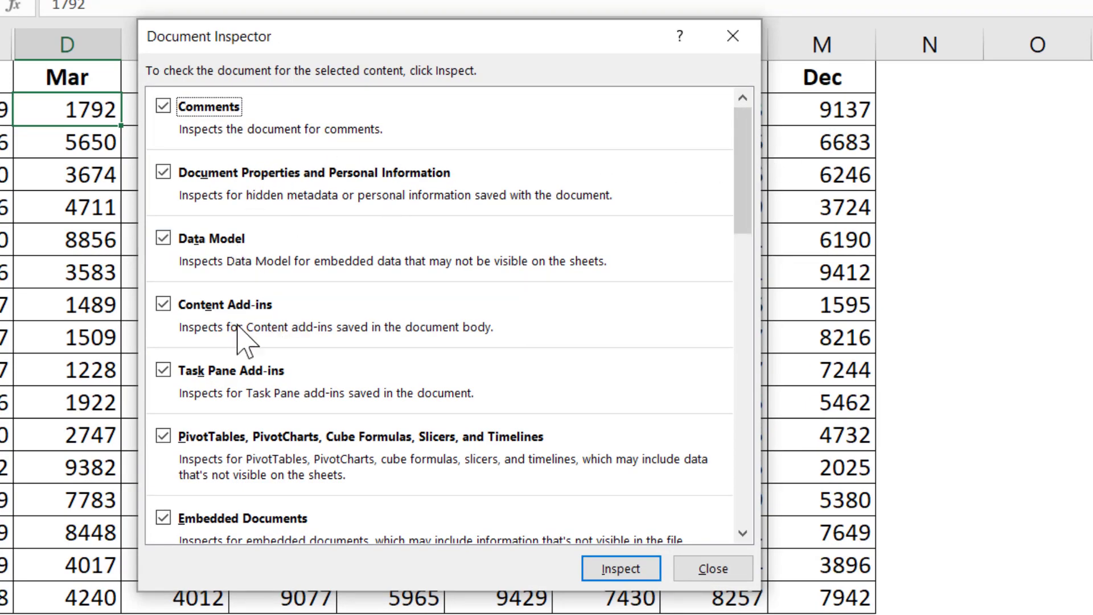
mouse_move(745, 195)
mouse_down()
mouse_move(781, 434)
mouse_move(776, 337)
mouse_move(734, 183)
mouse_up()
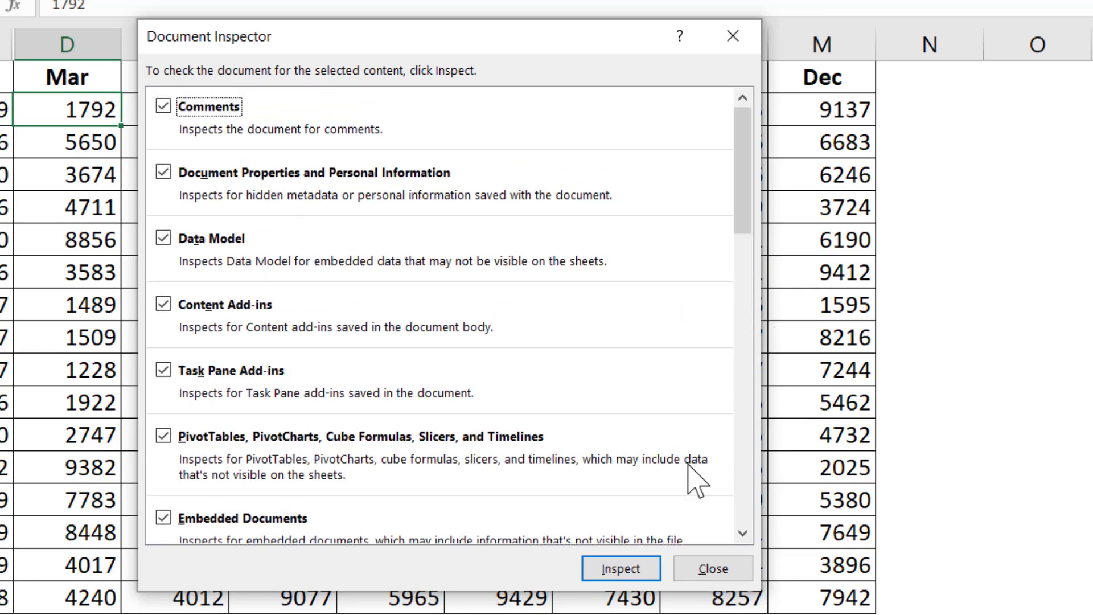
click(619, 572)
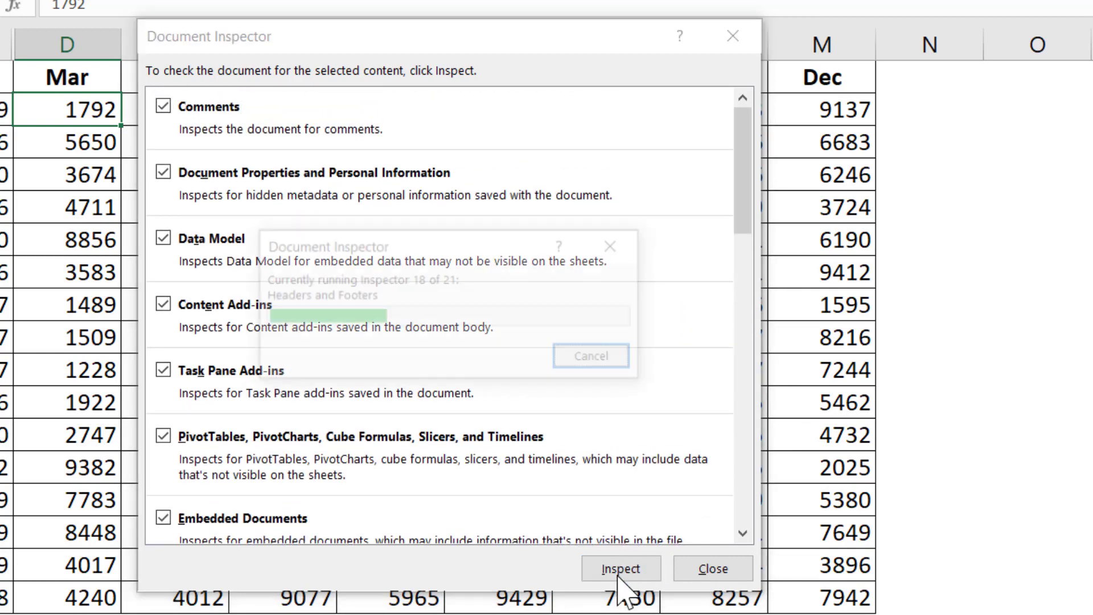
Step: Remove all hidden rows and columns listed in the inspection results and close the Document Inspector
drag(738, 143, 751, 413)
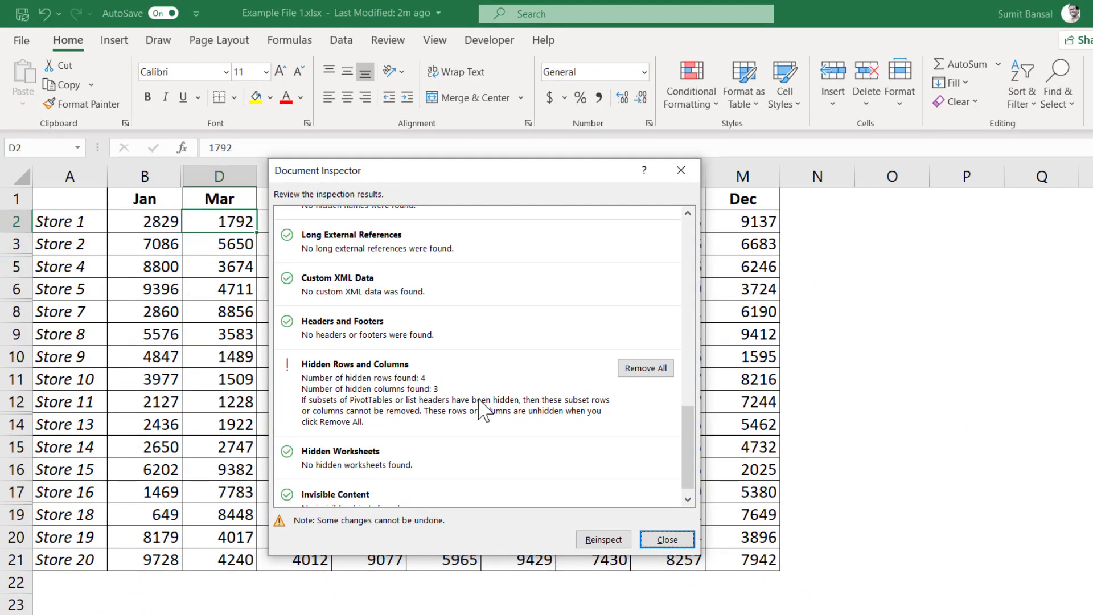
click(643, 370)
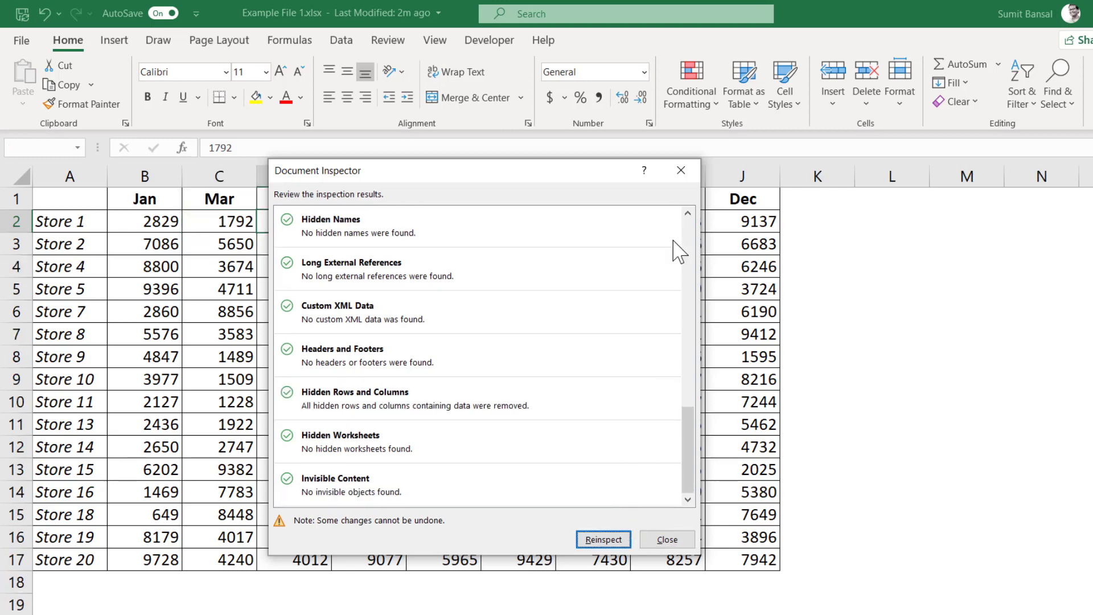
click(665, 538)
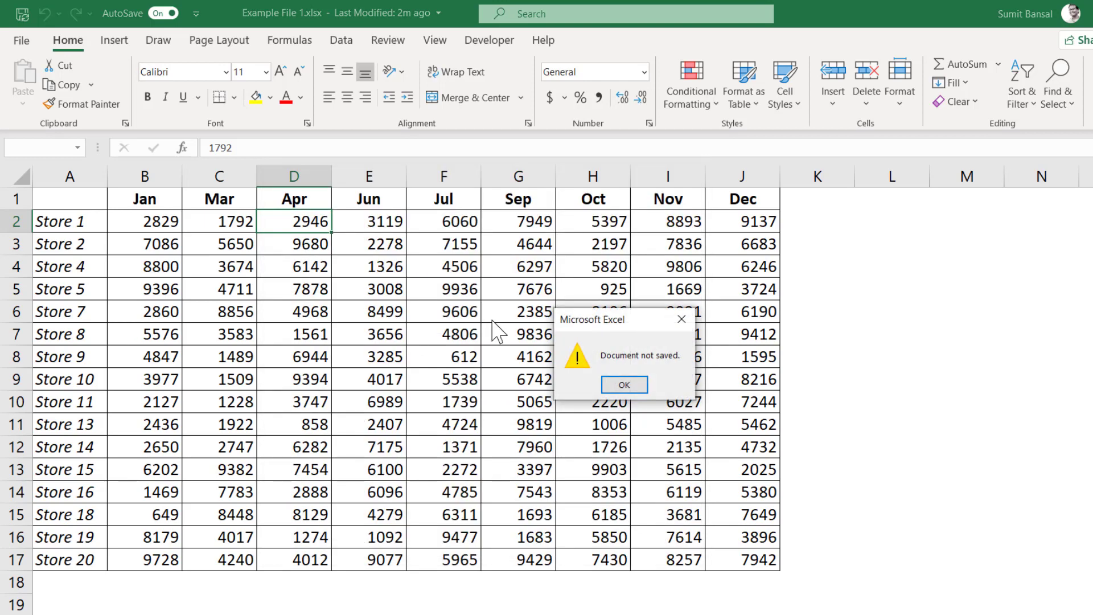
click(624, 385)
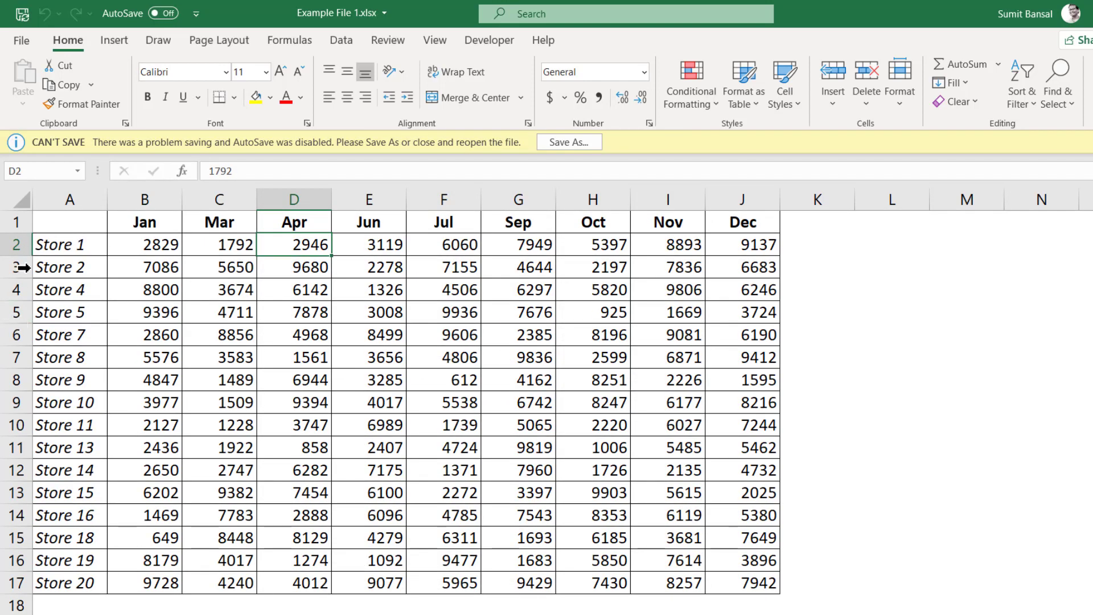
click(10, 582)
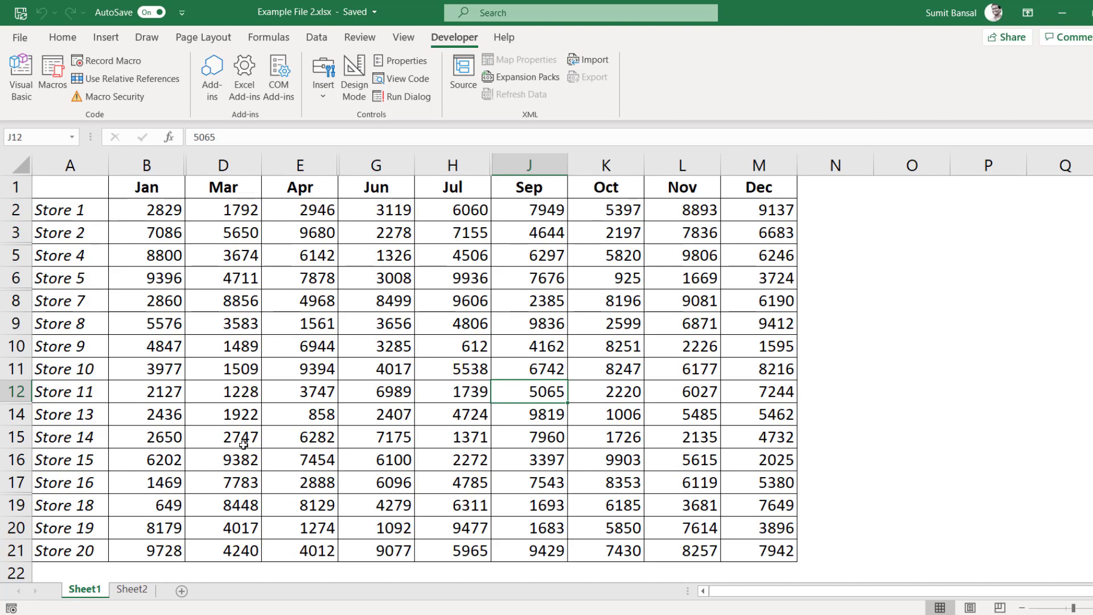
Step: Switch to the trumpexcel.com article in the browser, examine its VBA section on deleting hidden rows and columns, and return to Excel
key(alt+Tab)
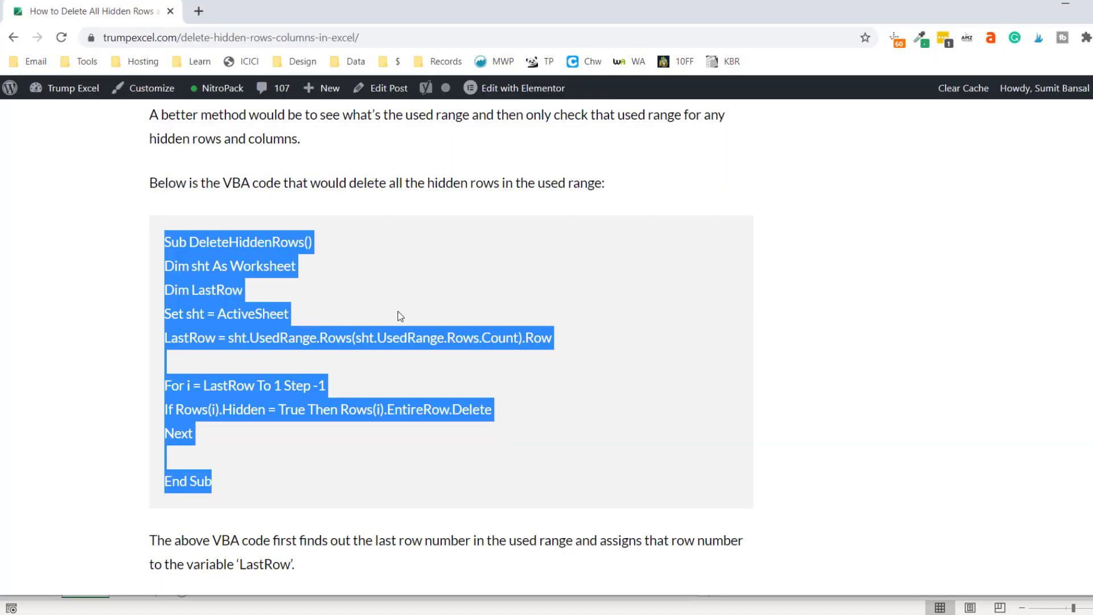
scroll(371, 273, up, 10)
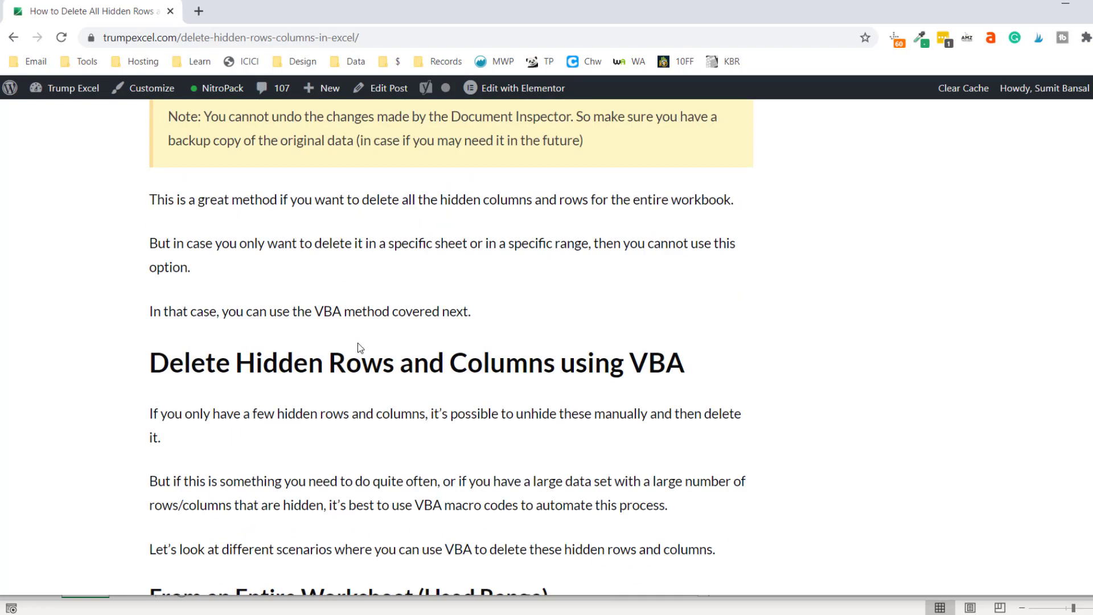
scroll(251, 342, down, 3)
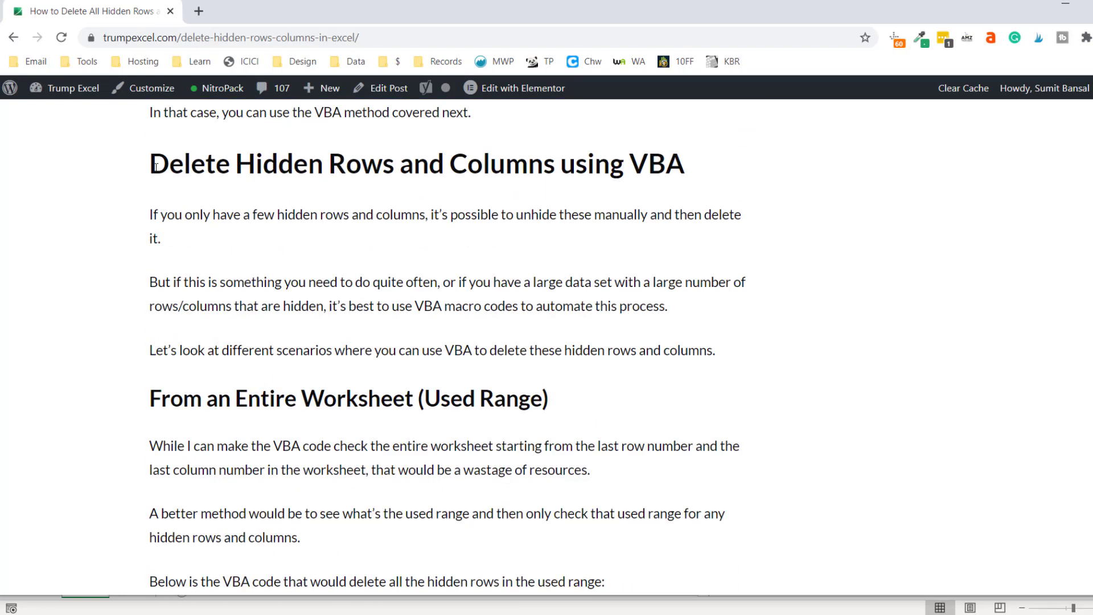
drag(156, 166, 684, 165)
scroll(413, 308, down, 7)
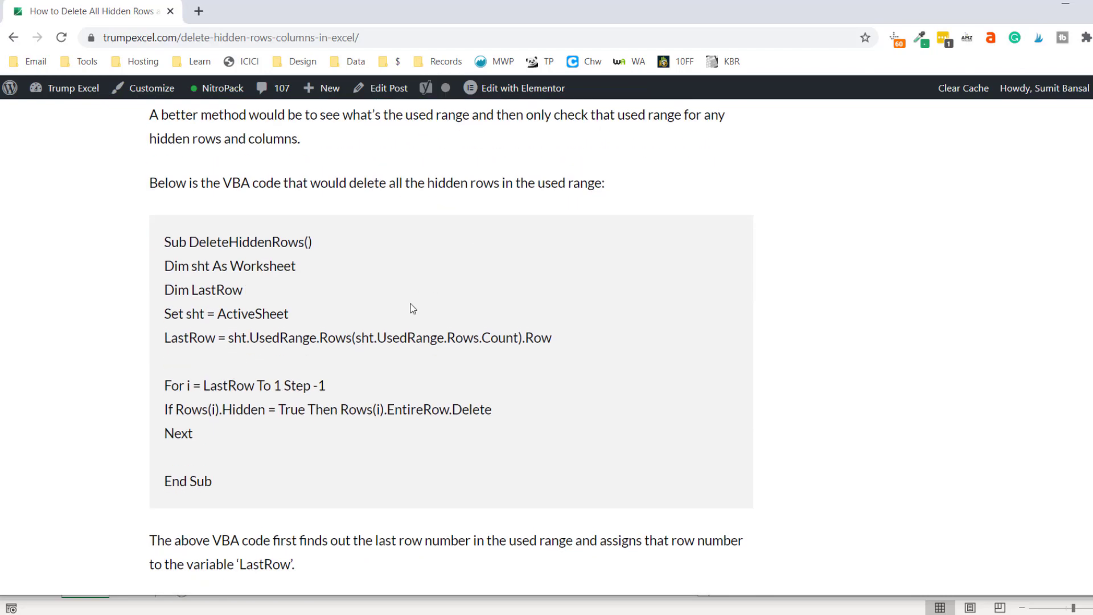
scroll(413, 308, down, 8)
scroll(411, 311, up, 10)
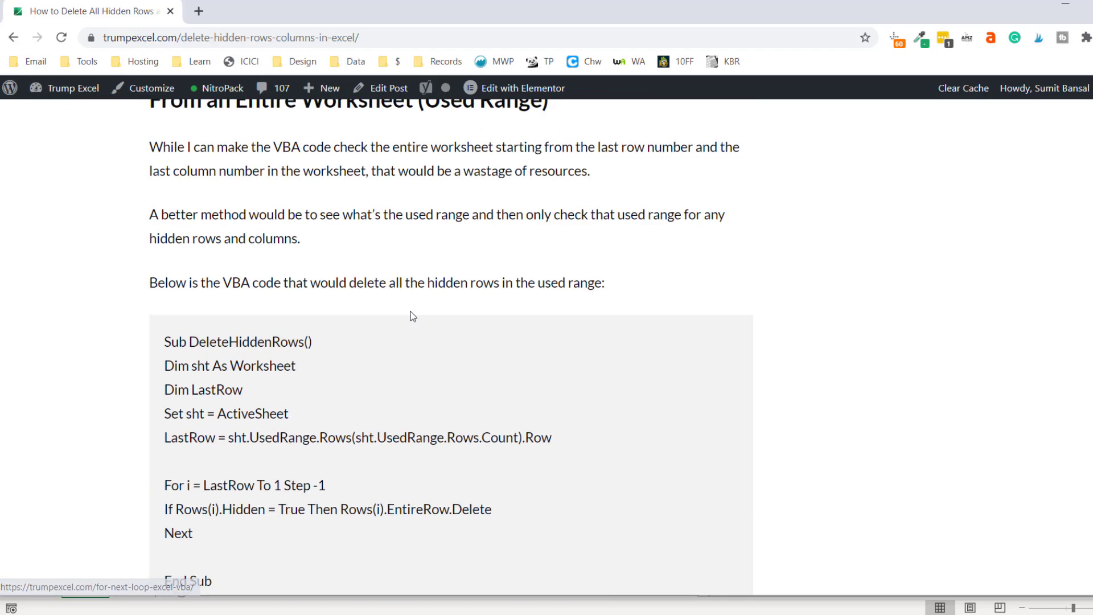
scroll(413, 316, down, 2)
scroll(373, 427, up, 4)
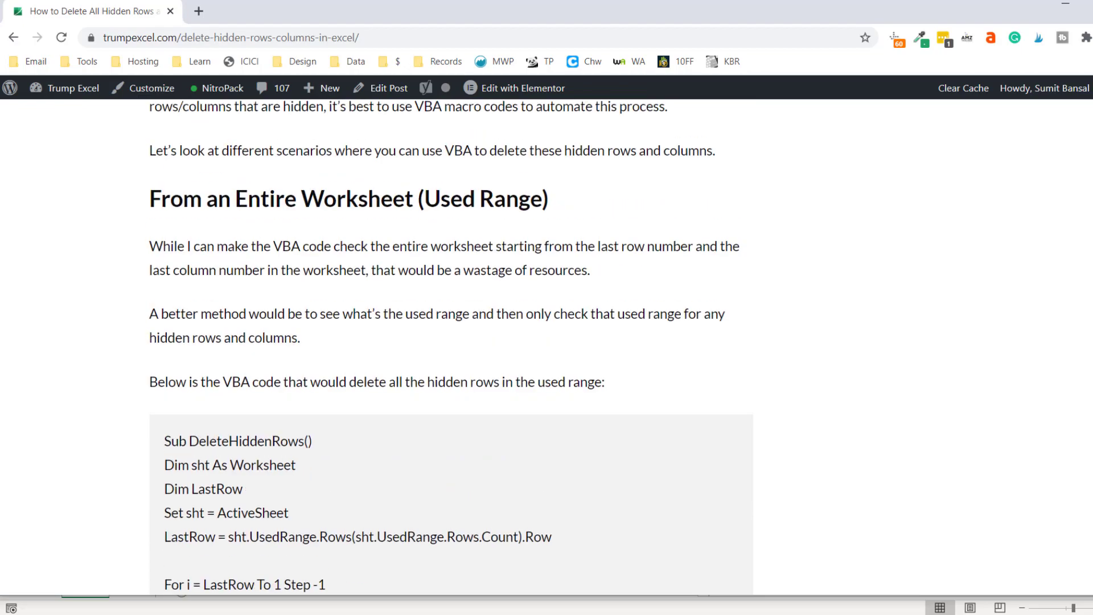
key(alt+Tab)
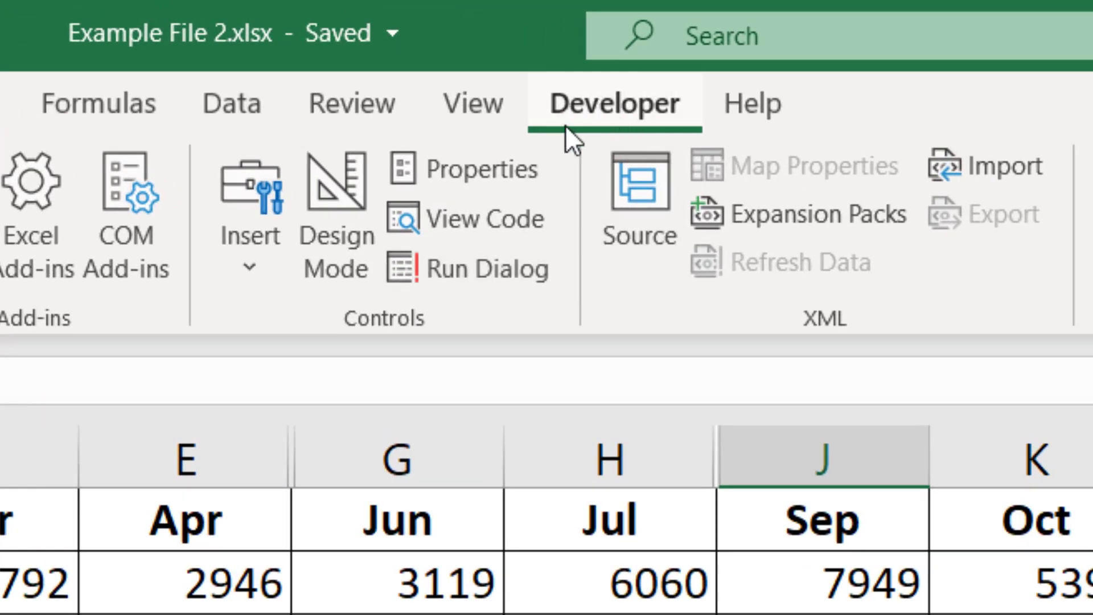
Step: Check in the ribbon customization options that the Developer tab is enabled, and accept the settings
right_click(346, 112)
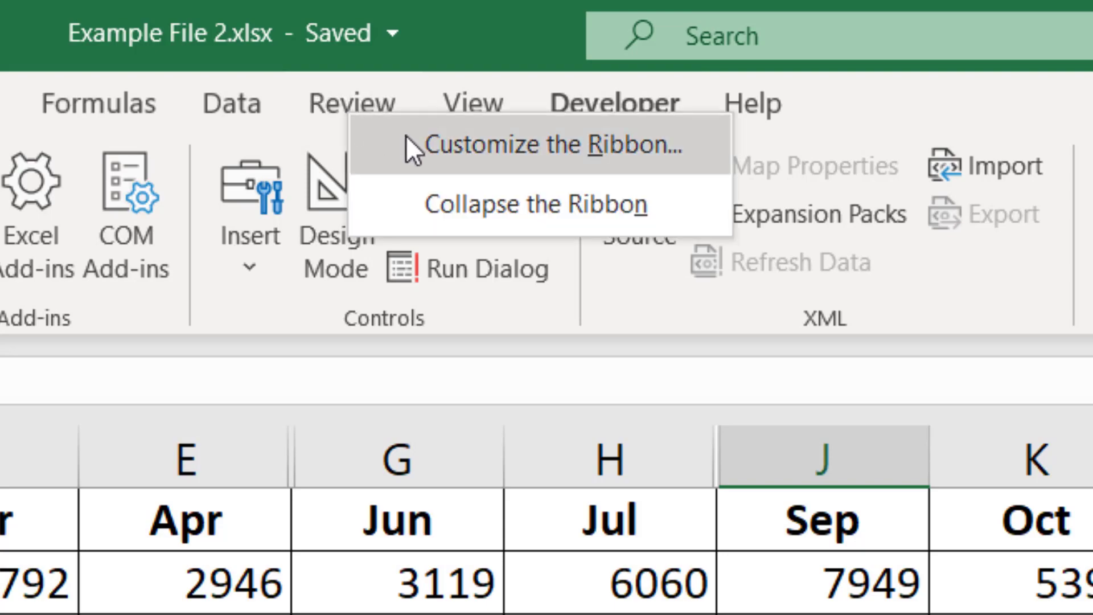
click(406, 135)
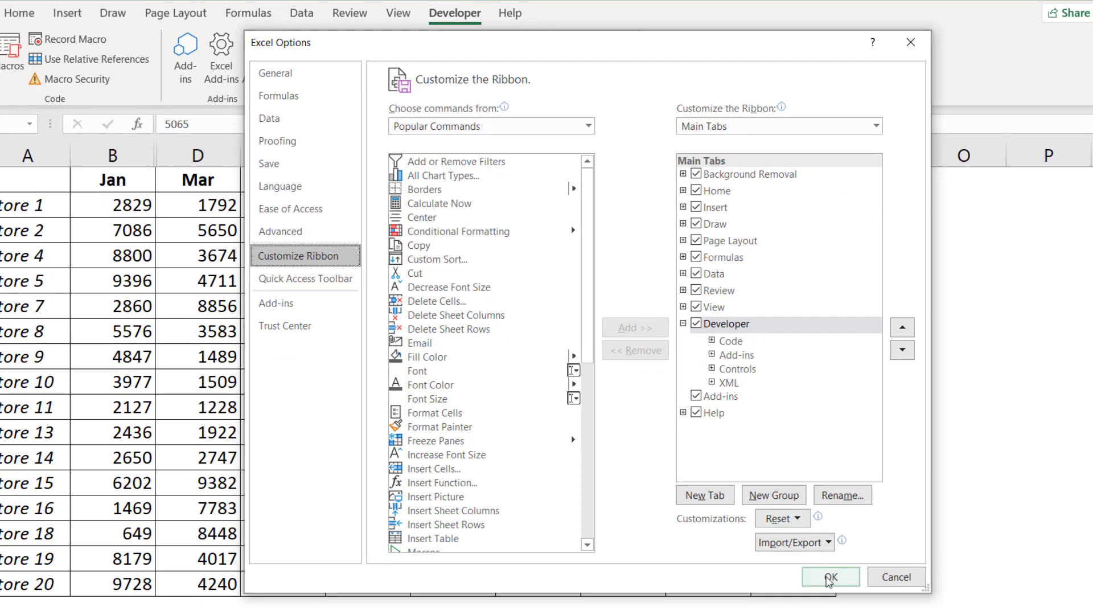
click(829, 580)
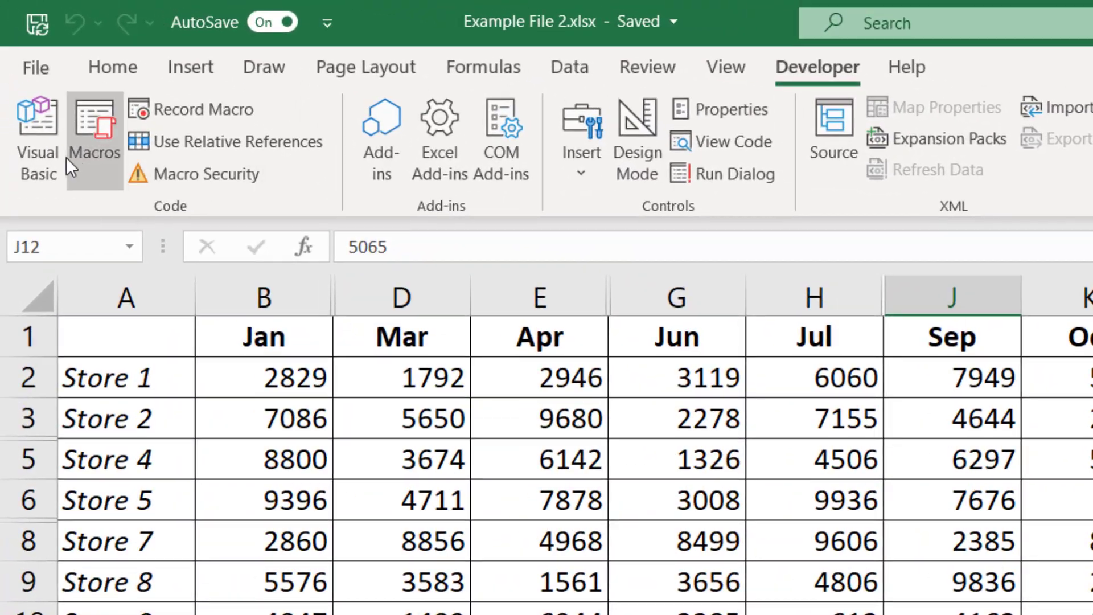
Step: Open the Visual Basic editor for Example File 2.xlsx and check the view option for the Project Explorer
click(39, 155)
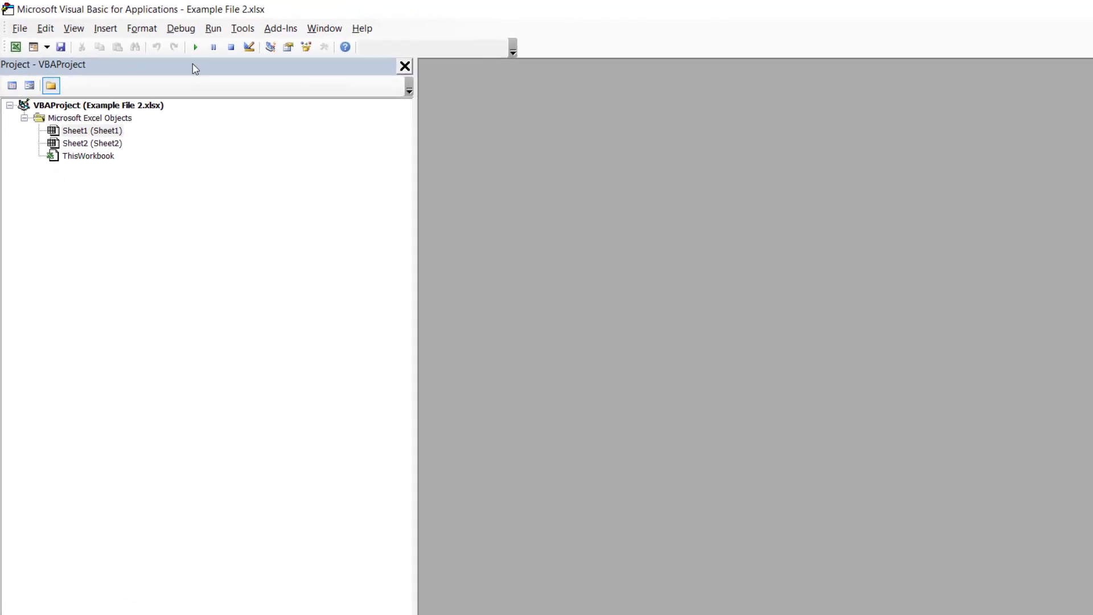
click(1073, 8)
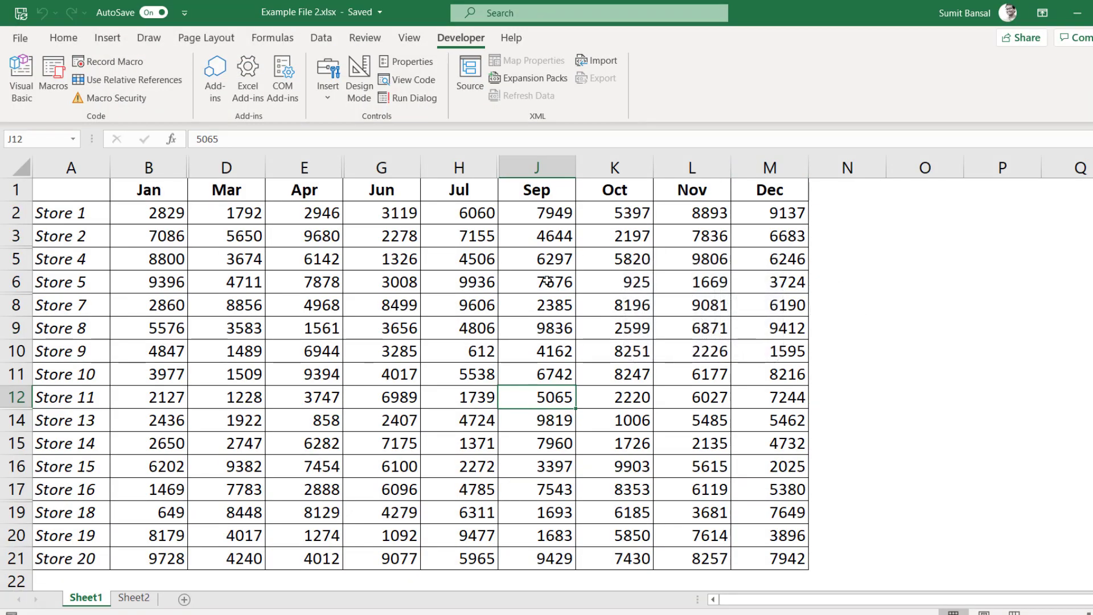
key(alt+F11)
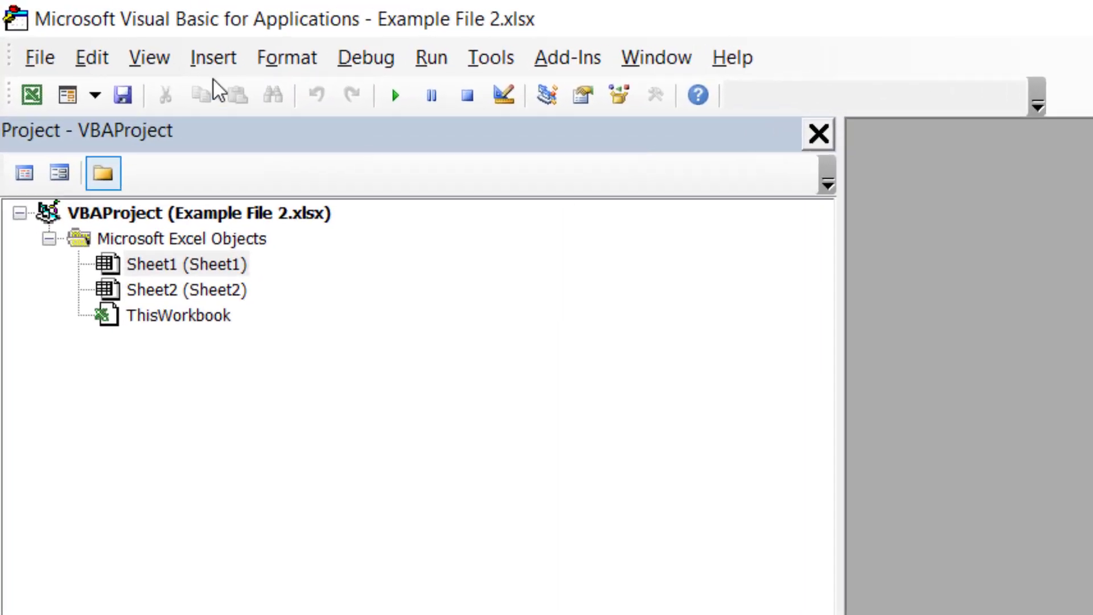
click(151, 59)
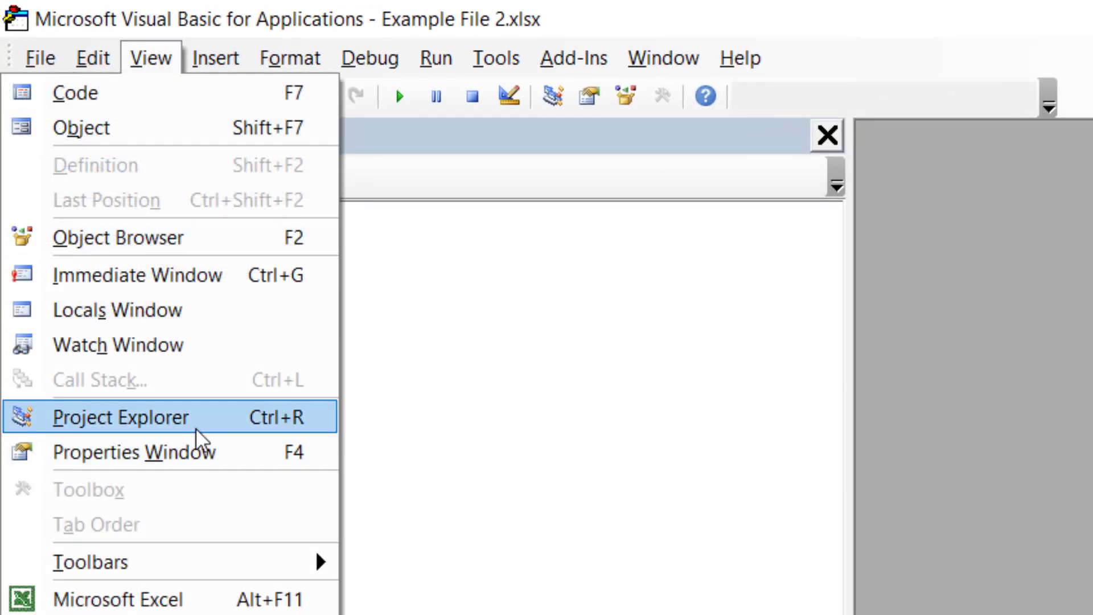
click(380, 413)
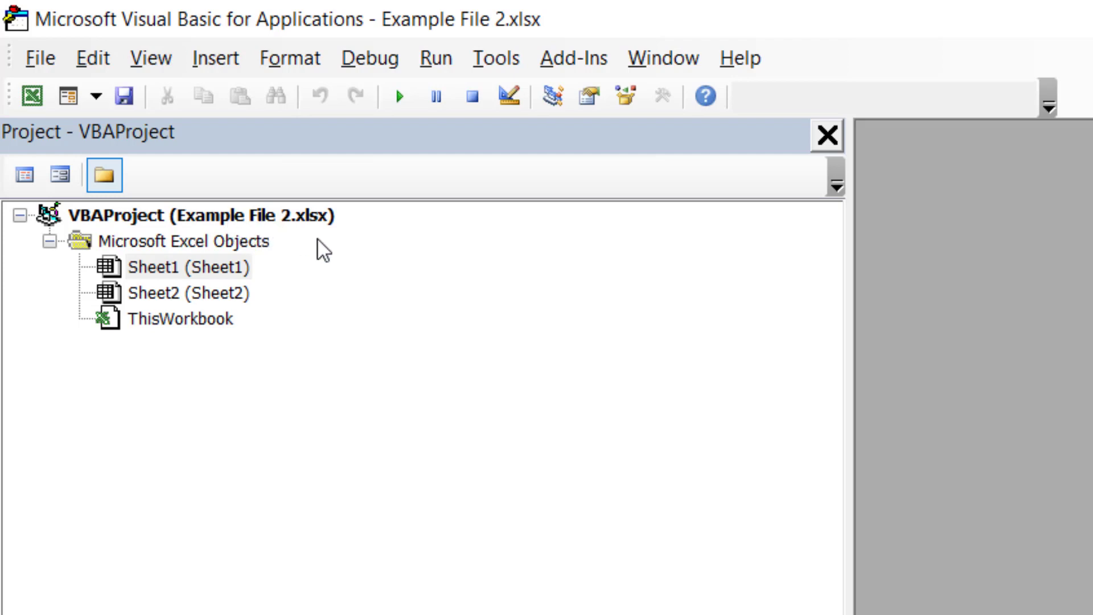
Step: Insert a new module into the VBA project of Example File 2.xlsx
right_click(165, 278)
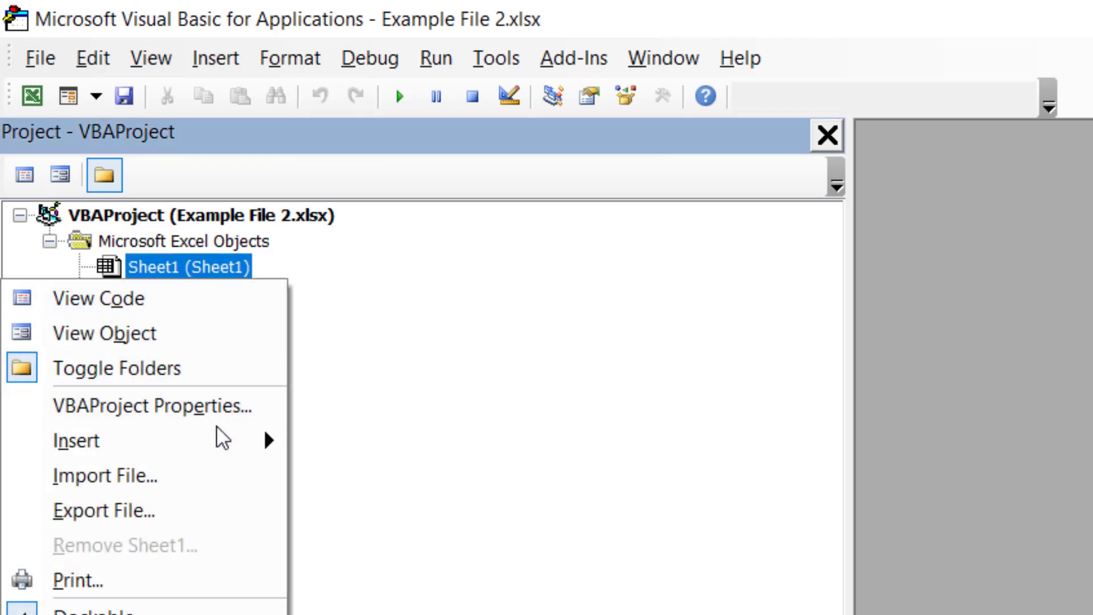
mouse_move(199, 447)
click(350, 481)
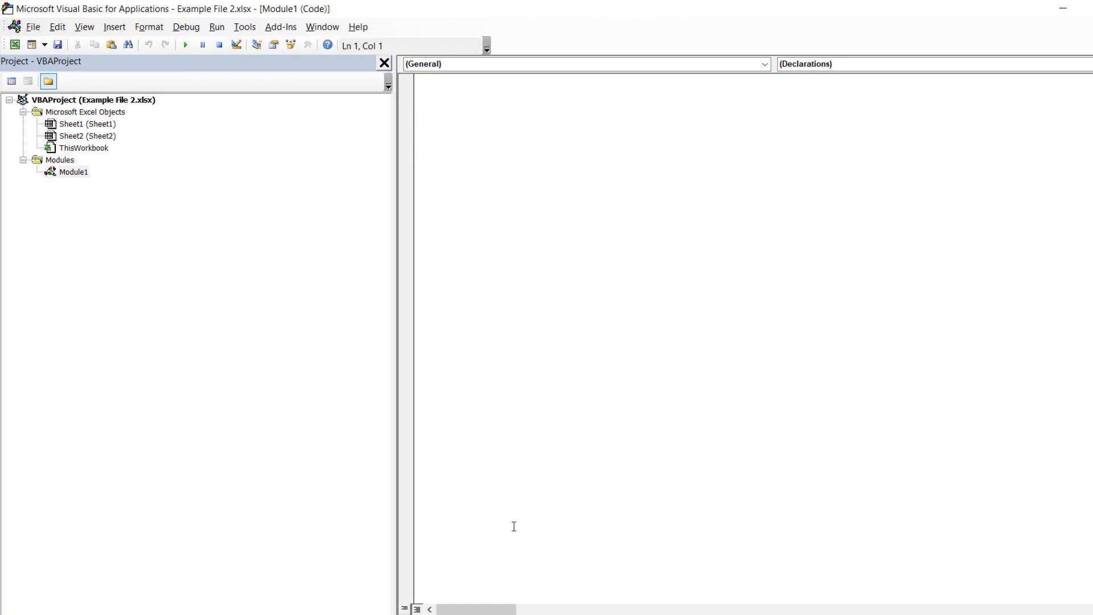
Step: Copy the DeleteHiddenRows macro code from the browser article and paste it into the empty Module1 in the Visual Basic editor
key(alt+Tab)
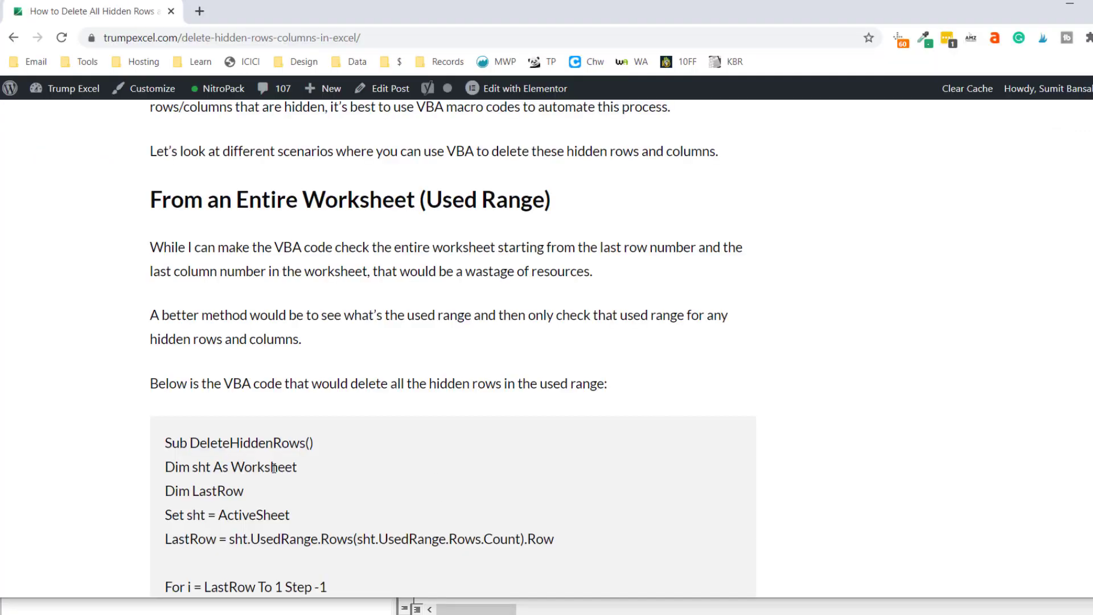
scroll(297, 396, down, 3)
drag(219, 478, 167, 244)
key(ctrl+c)
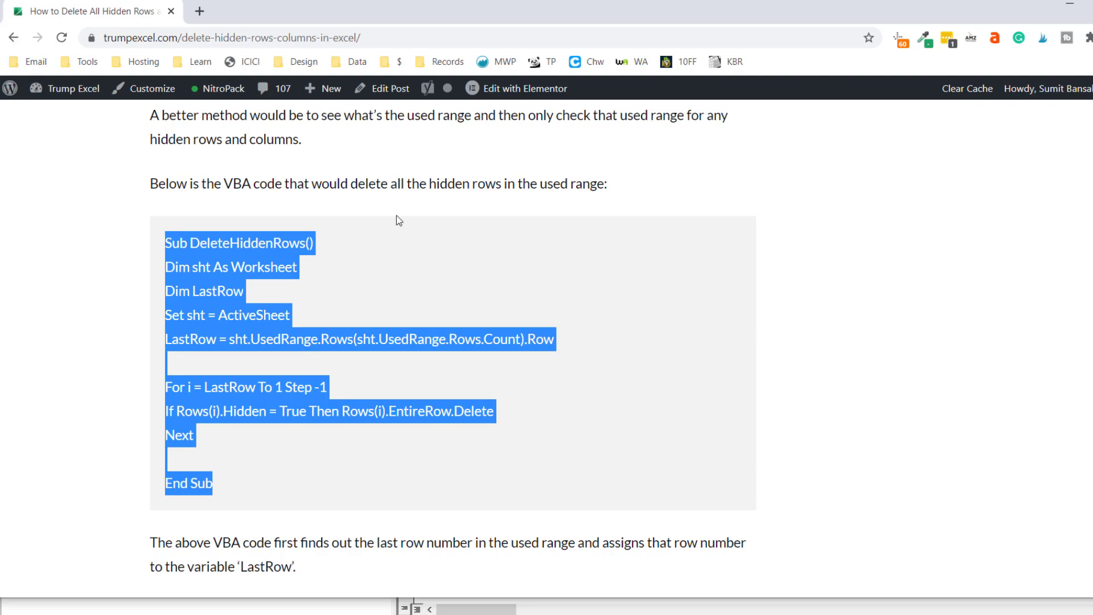
key(alt+Tab)
key(ctrl+v)
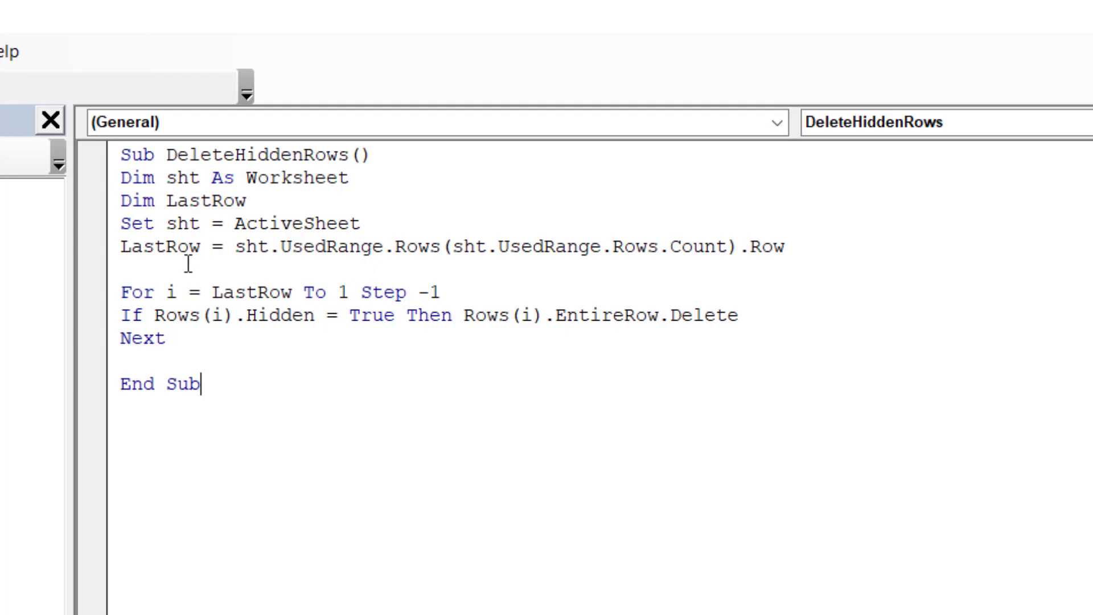
Step: Examine the ActiveSheet and LastRow assignments in the DeleteHiddenRows macro against the last used row of Sheet1
double_click(169, 223)
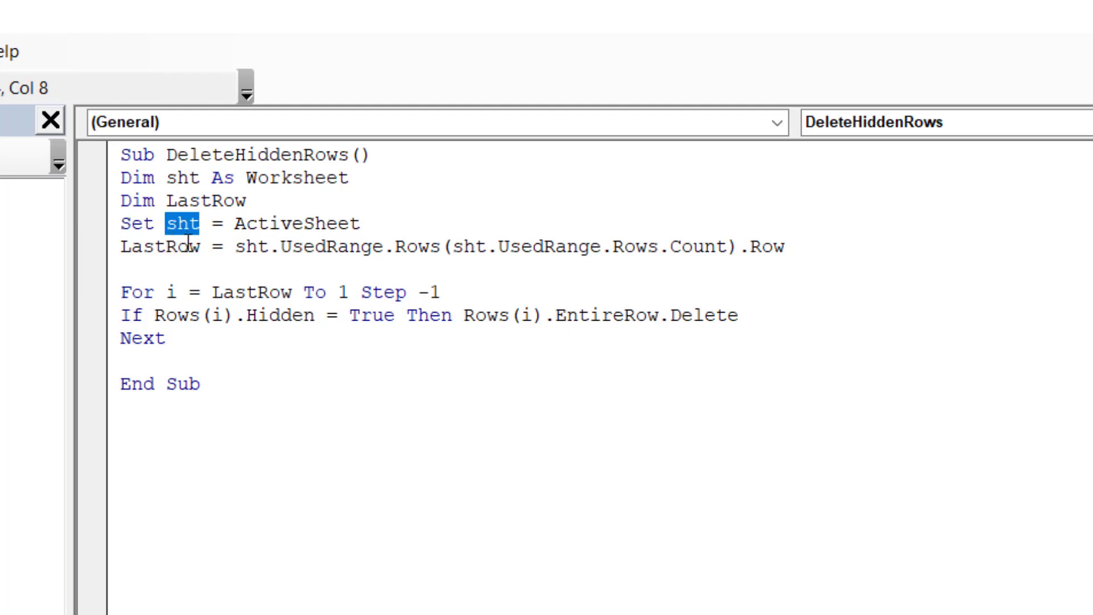
drag(238, 225, 362, 224)
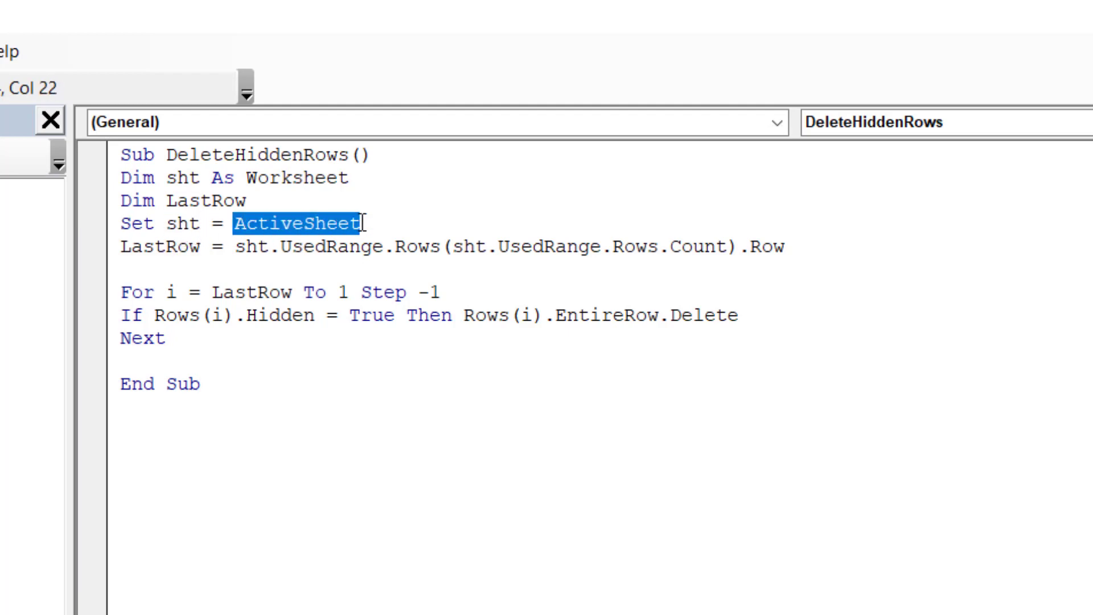
drag(122, 248, 200, 247)
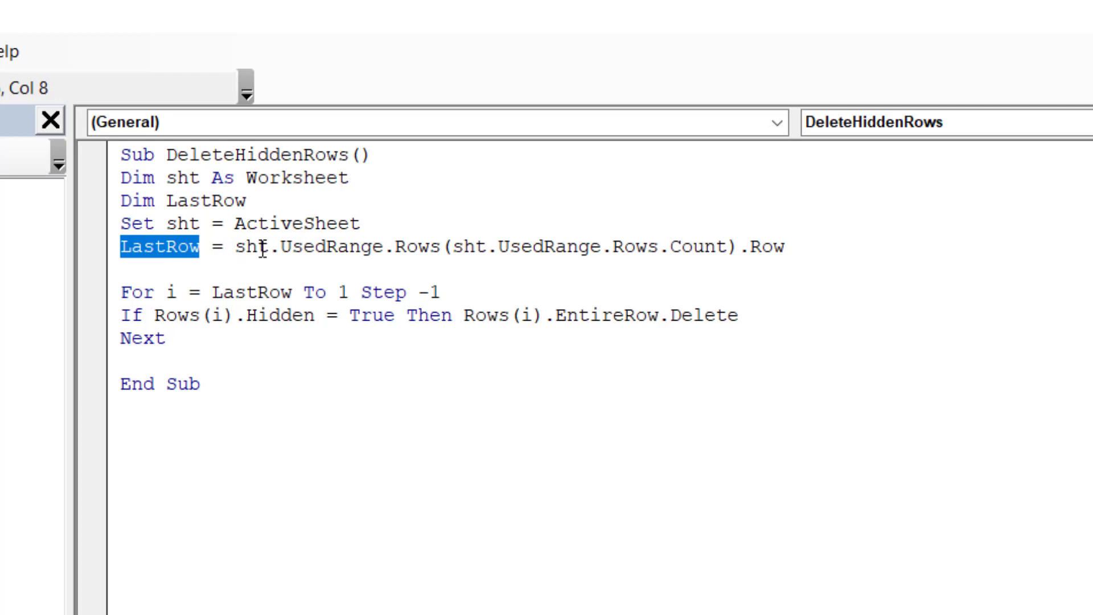
click(237, 247)
drag(237, 247, 786, 247)
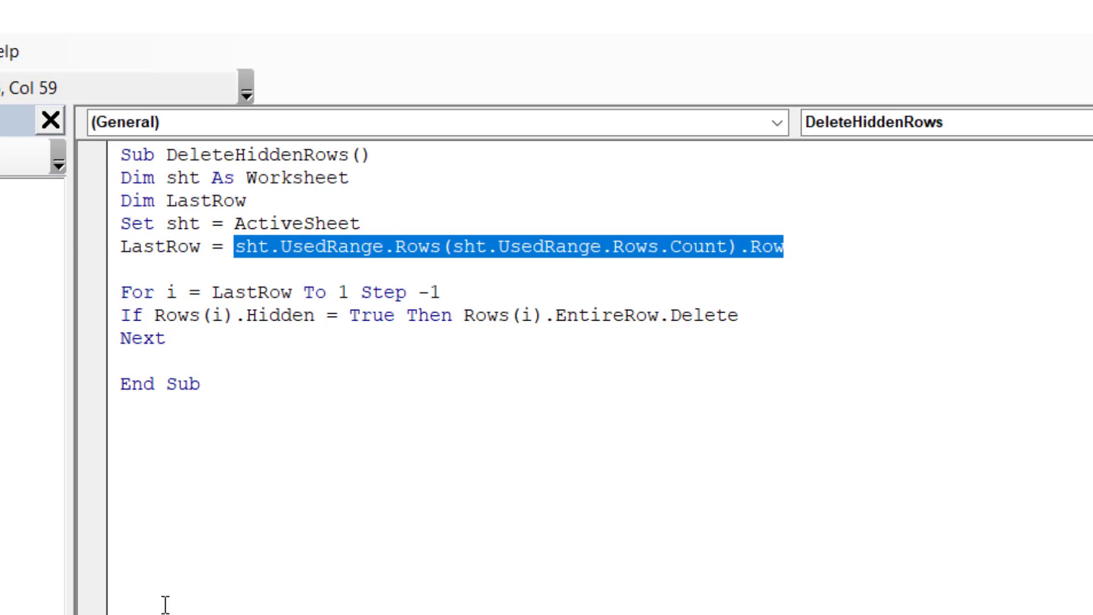
mouse_move(556, 605)
click(463, 566)
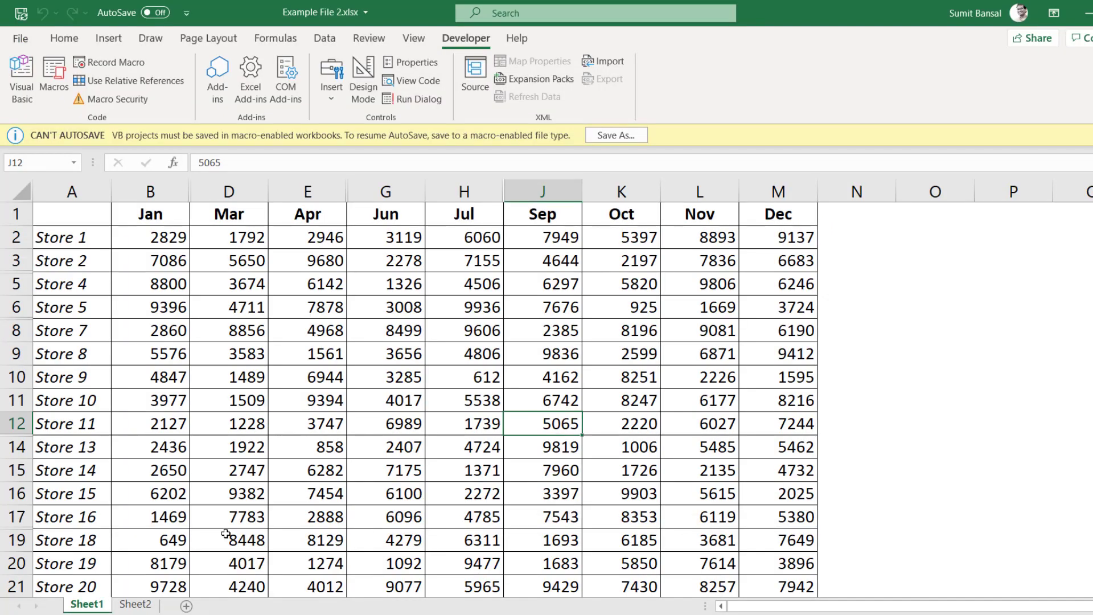
scroll(129, 497, down, 2)
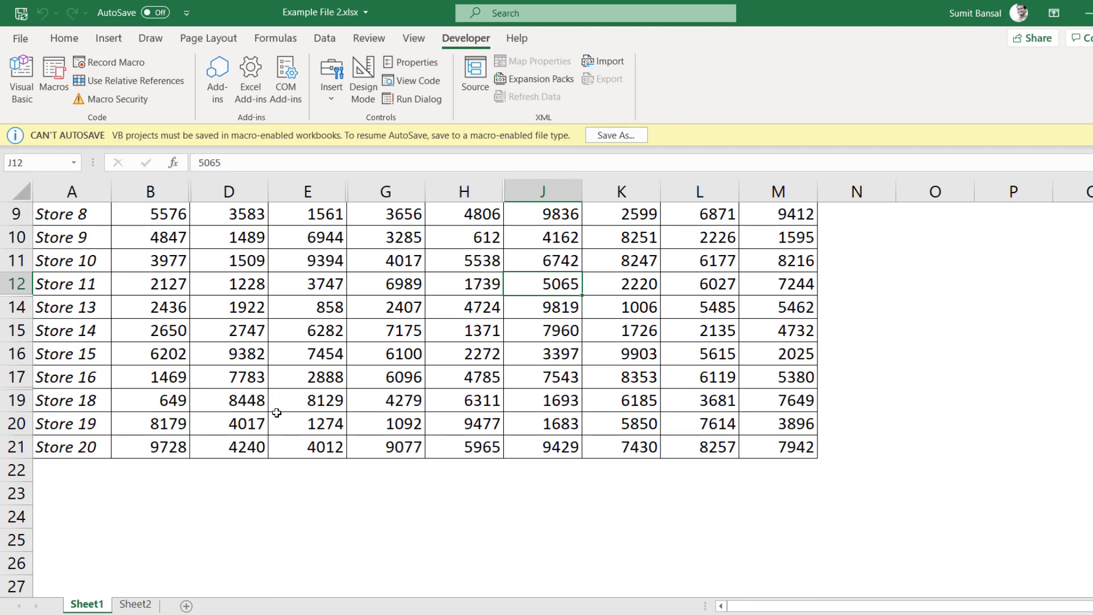
mouse_move(555, 605)
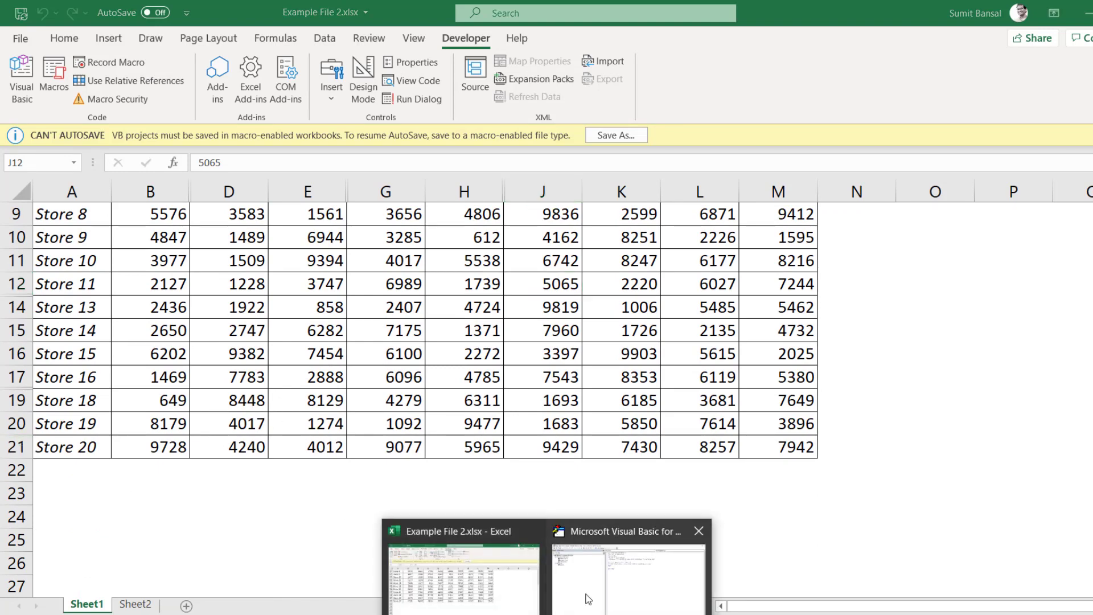
click(618, 546)
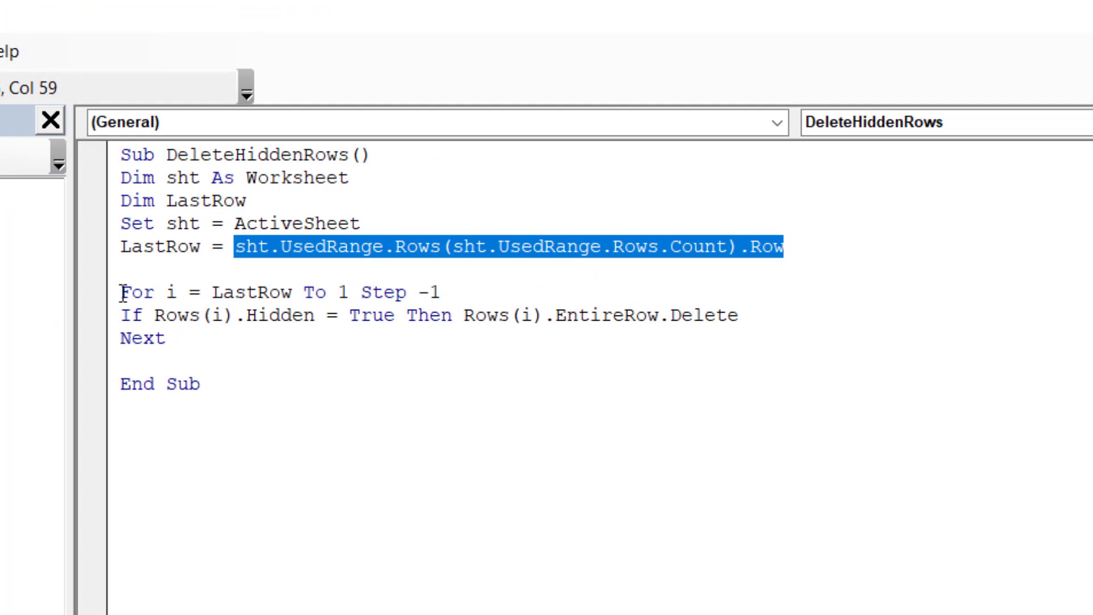
Step: Examine the macro's For loop from LastRow to 1 alongside the rows of Sheet1
drag(213, 292, 288, 295)
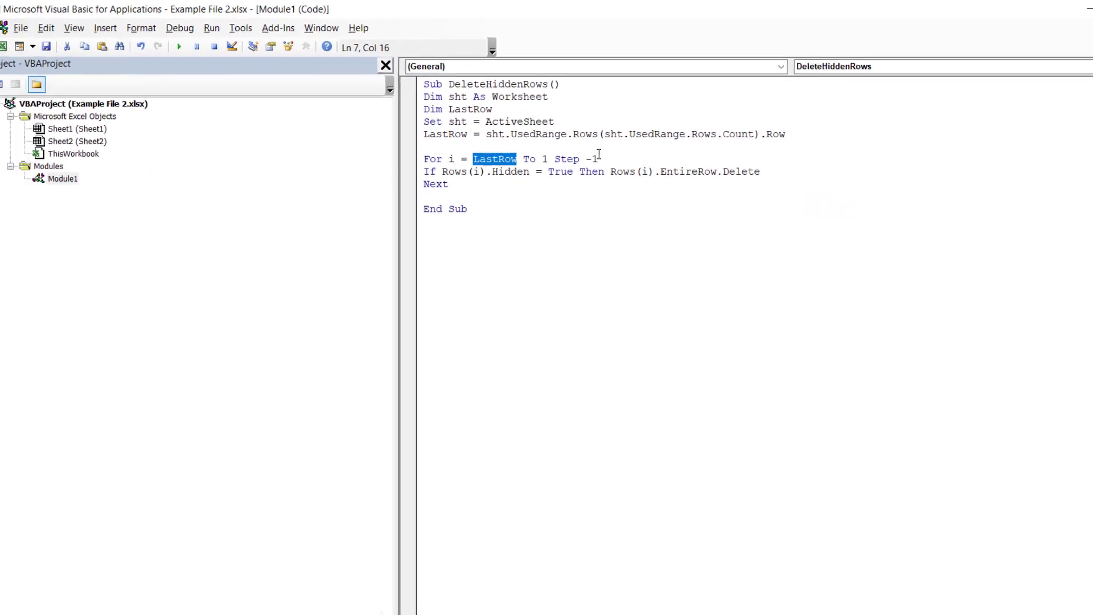
key(alt+F11)
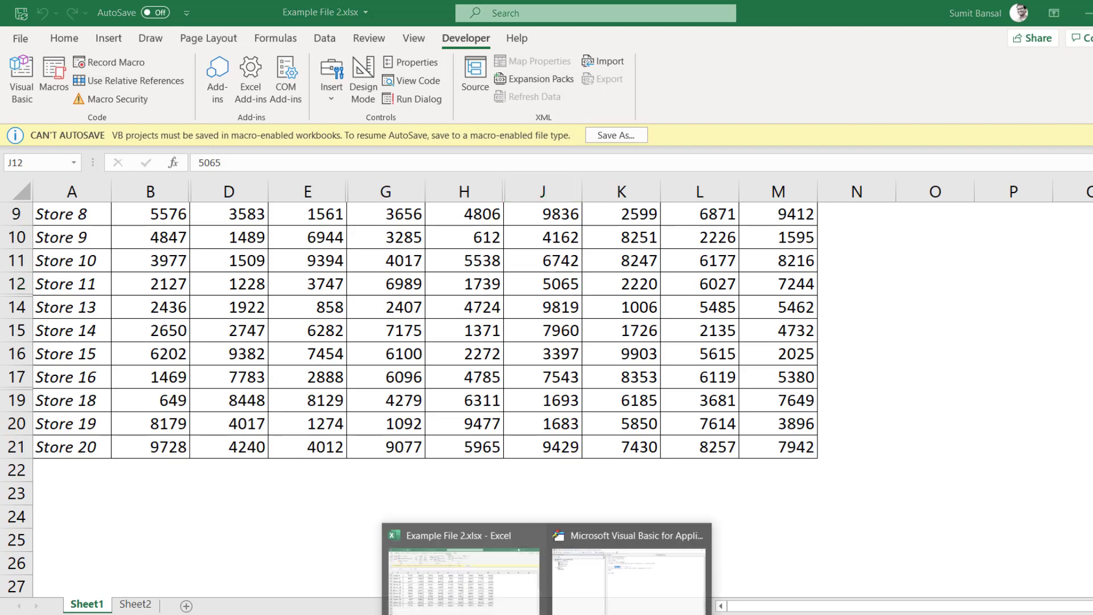
click(640, 569)
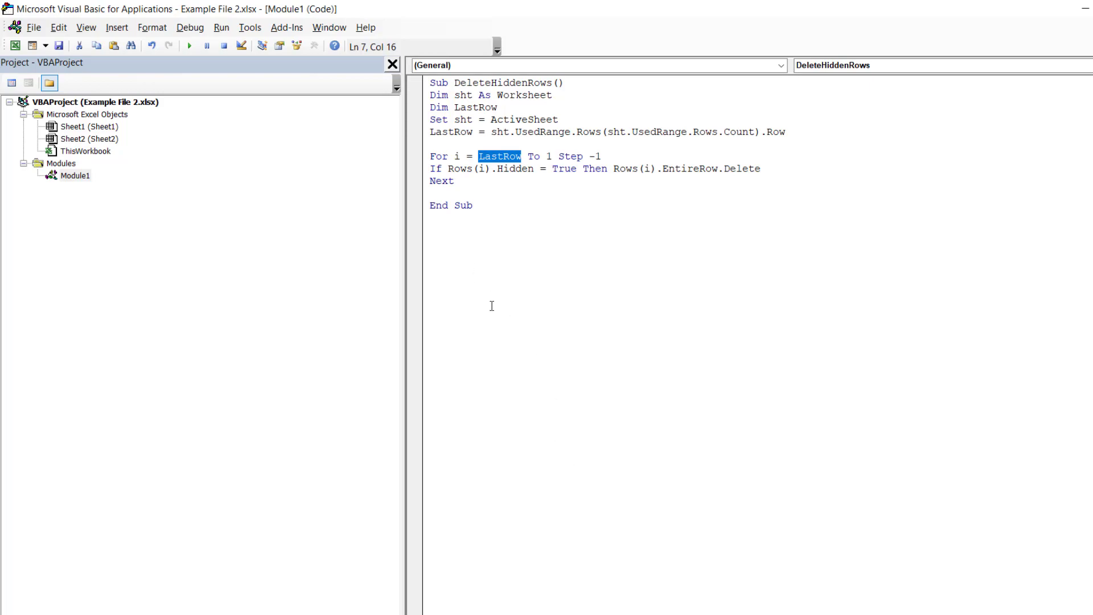
Step: Replace the code in Module1 with the DeleteHiddenRowsColumns macro copied from the browser article, the version combining row and column loops
key(alt+Tab)
scroll(473, 284, down, 15)
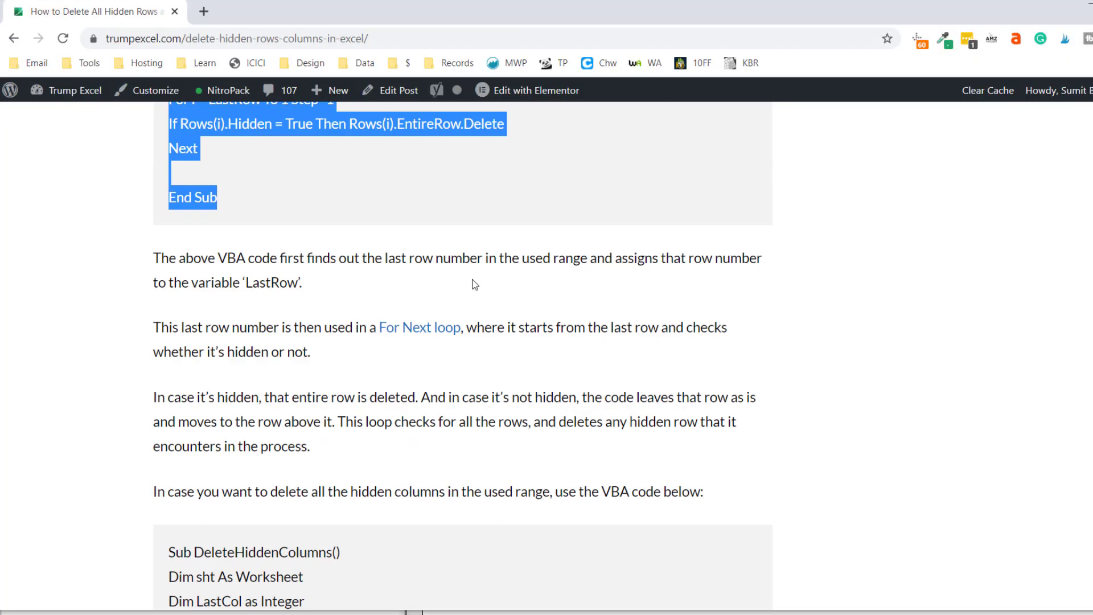
scroll(462, 293, down, 5)
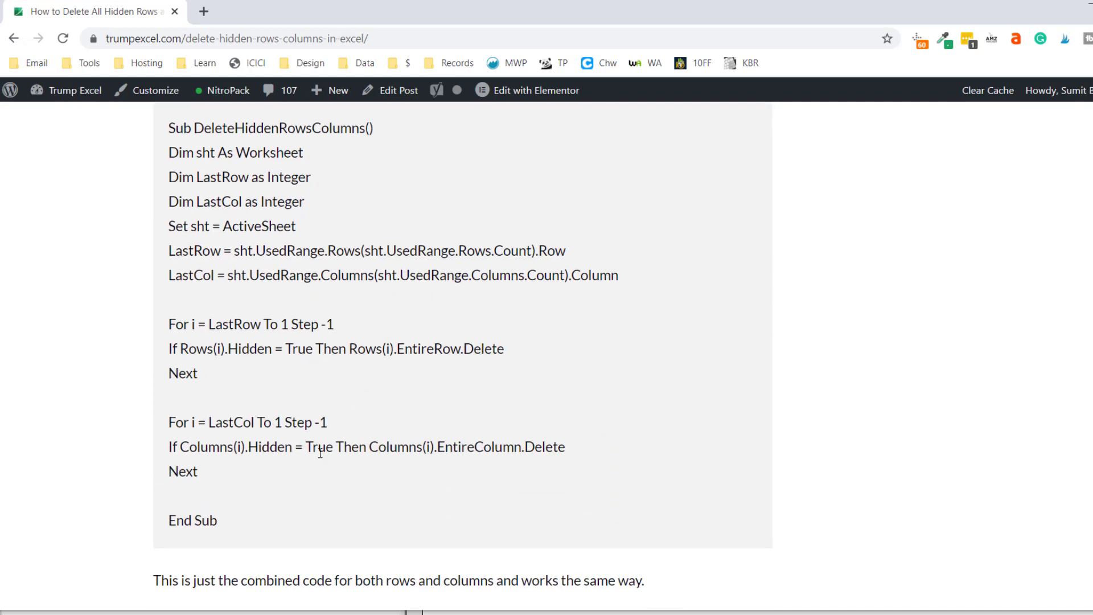
drag(235, 520, 164, 132)
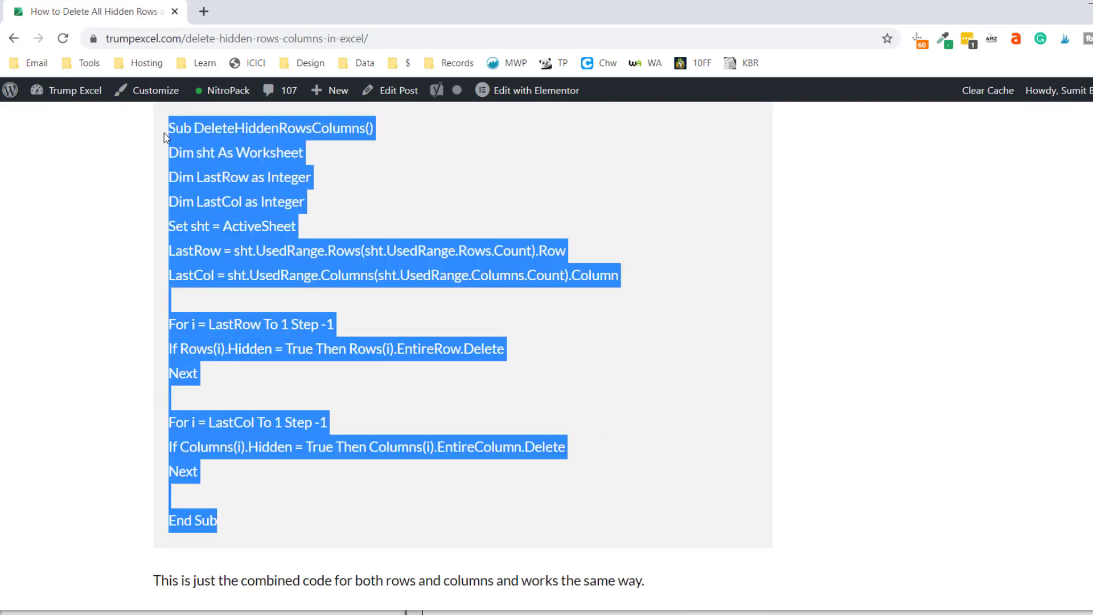
key(alt+Tab)
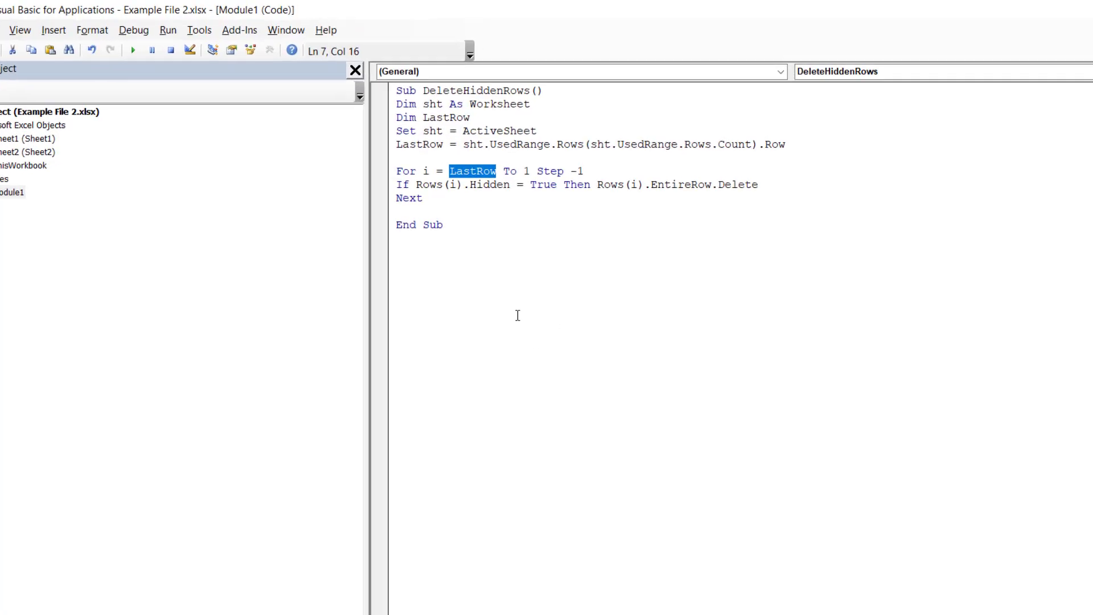
key(ctrl+a)
key(Delete)
text(Sub DeleteHiddenRowsColumns() Dim sht As Worksheet Dim LastRow As Integer Dim LastCol As Integer Set sht = ActiveSheet LastRow = sht.UsedRange.Rows(sht.UsedRange.Rows.Count).Row LastCol = sht.UsedRange.Columns(sht.UsedRange.Columns.Count).Column  For i = LastRow To 1 Step -1 If Rows(i).Hidden = True Then Rows(i).EntireRow.Delete Next  For i = LastCol To 1 Step -1 If Columns(i).Hidden = True Then Columns(i).EntireColumn.Delete Next  End Sub)
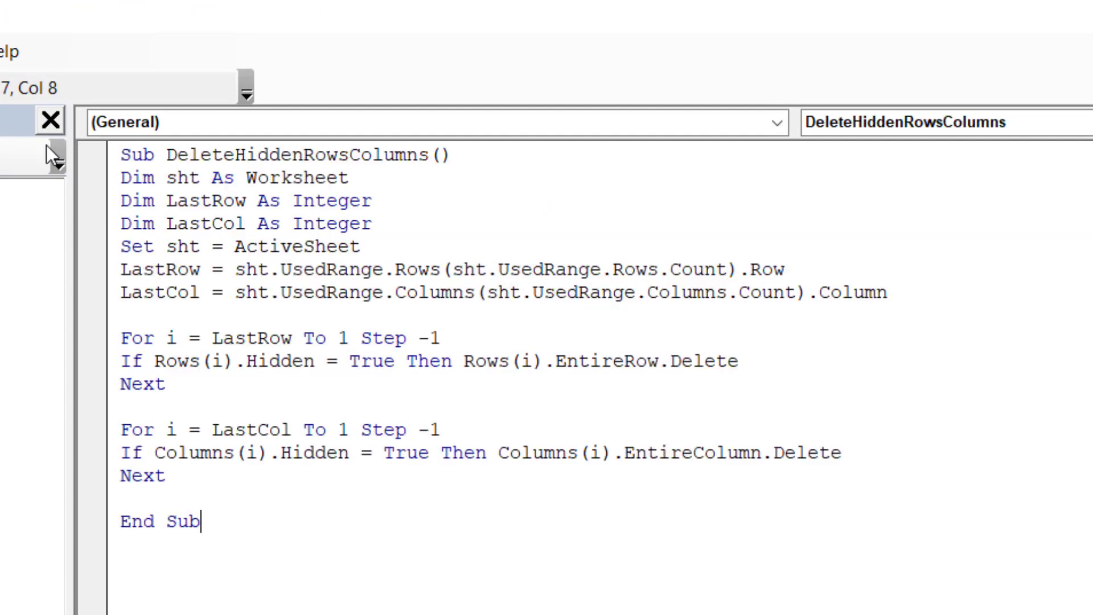
Step: Place the Visual Basic editor window over Sheet1 of Example File 2.xlsx and narrow its project pane to widen the code area
drag(121, 339, 195, 378)
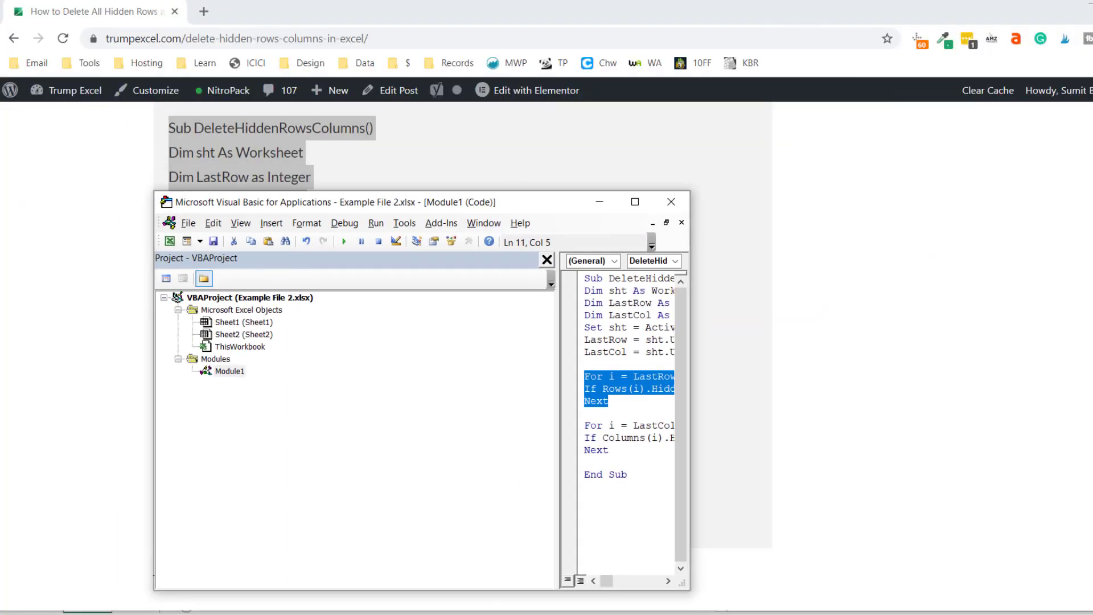
click(550, 614)
click(511, 586)
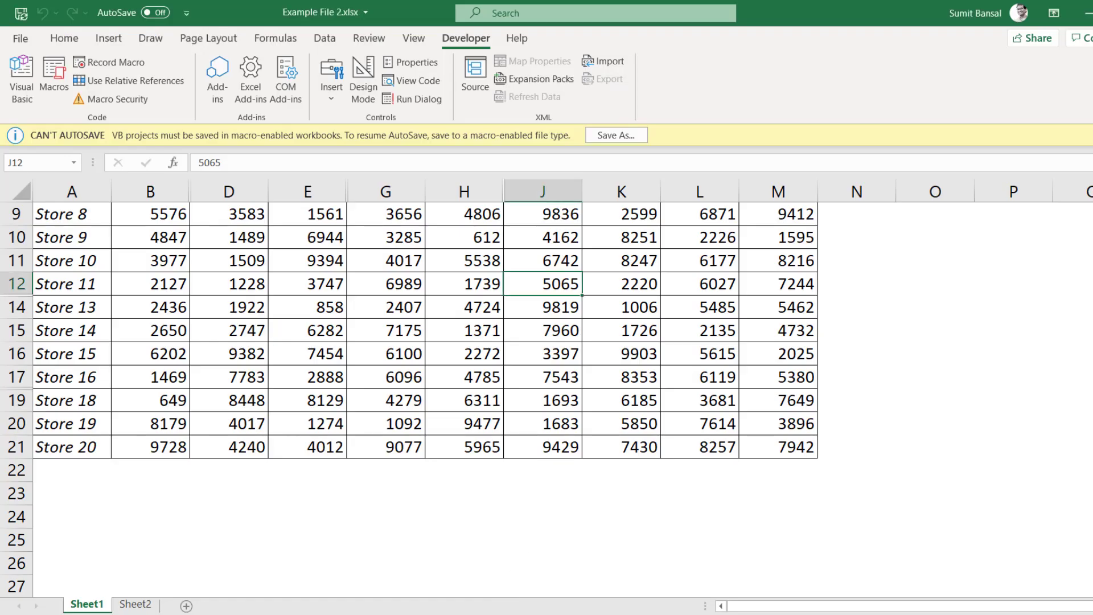
click(550, 614)
click(592, 583)
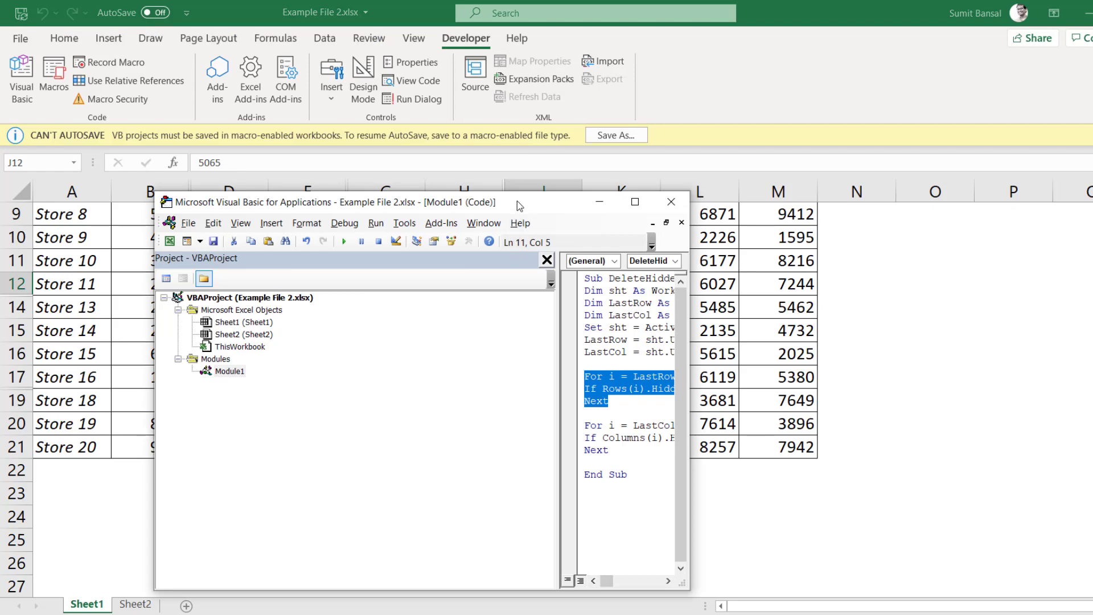
drag(520, 205, 904, 103)
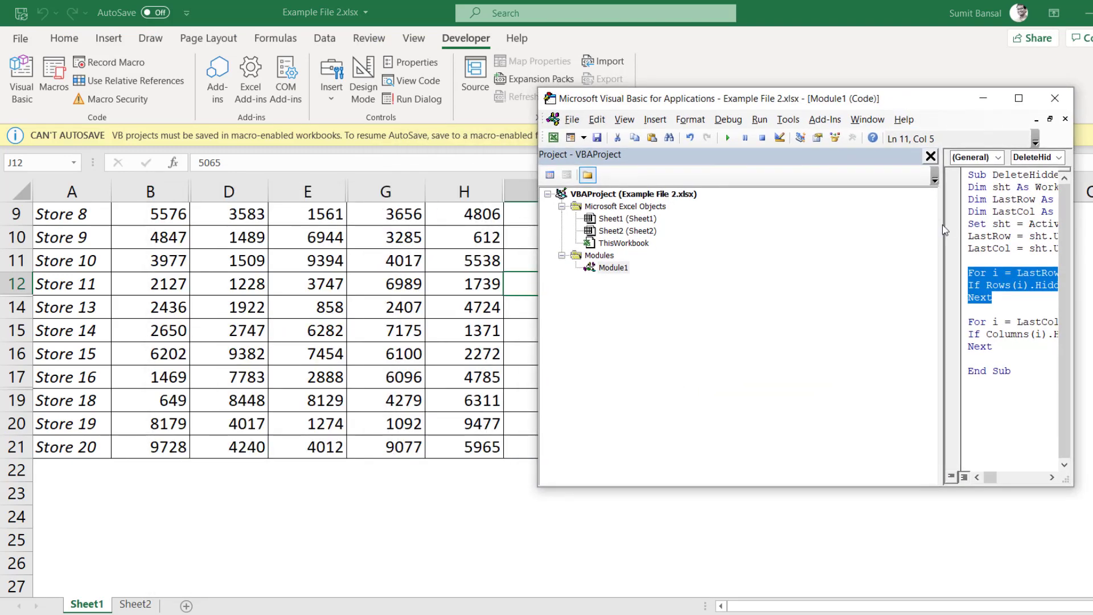
drag(943, 230, 752, 230)
click(850, 212)
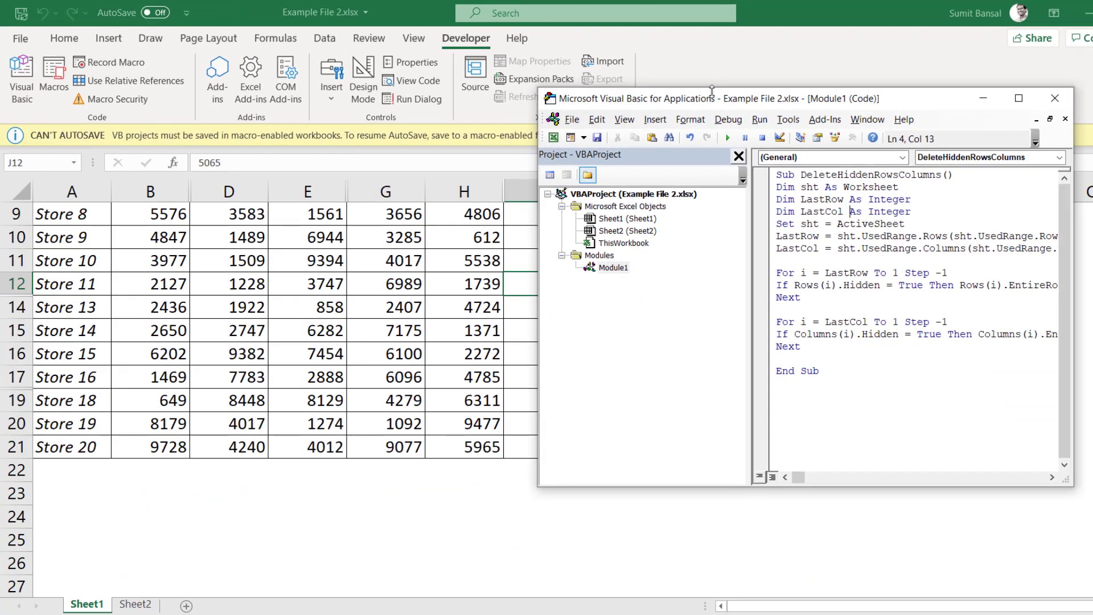
Step: Move the Visual Basic editor below the sheet's column headers and run the DeleteHiddenRowsColumns macro on Sheet1
drag(724, 111, 734, 296)
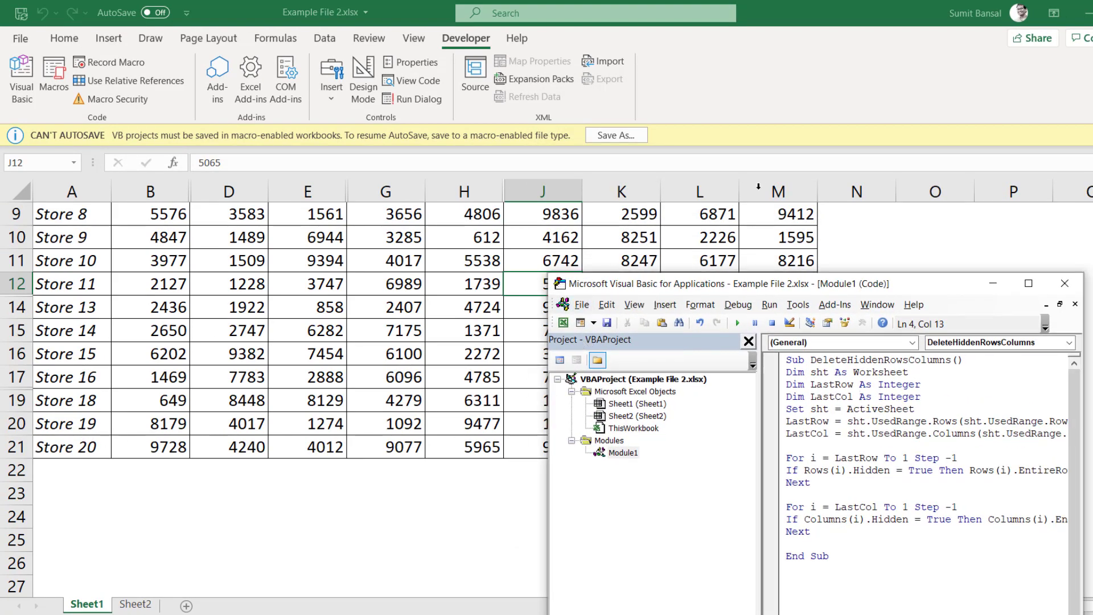
click(816, 410)
click(737, 323)
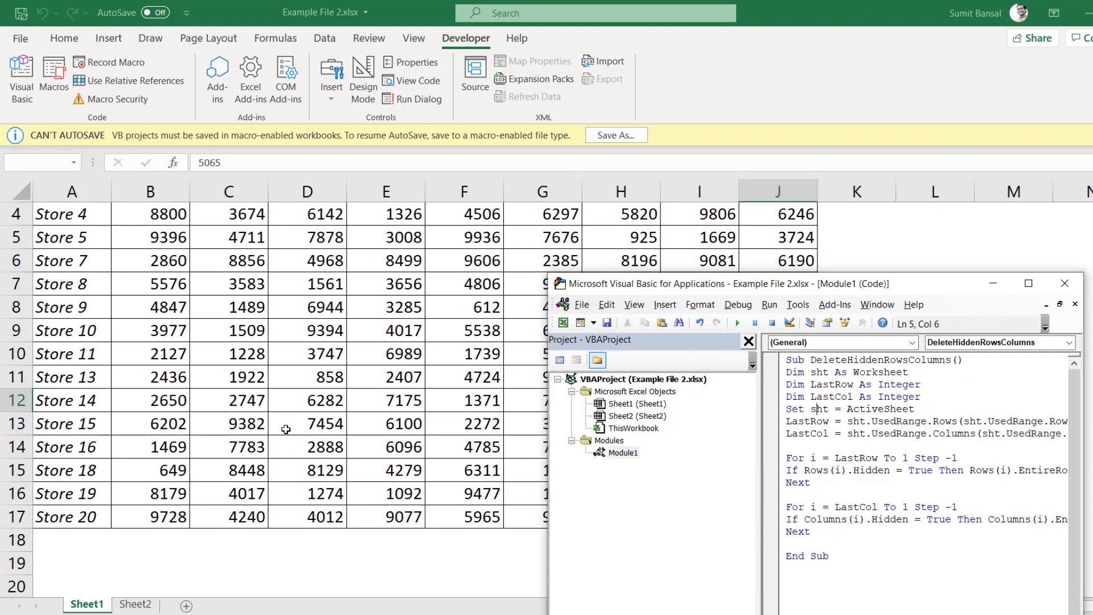
Step: Examine the rows of Sheet1, from the Store 20 row and the empty area below it up to the header row
click(11, 518)
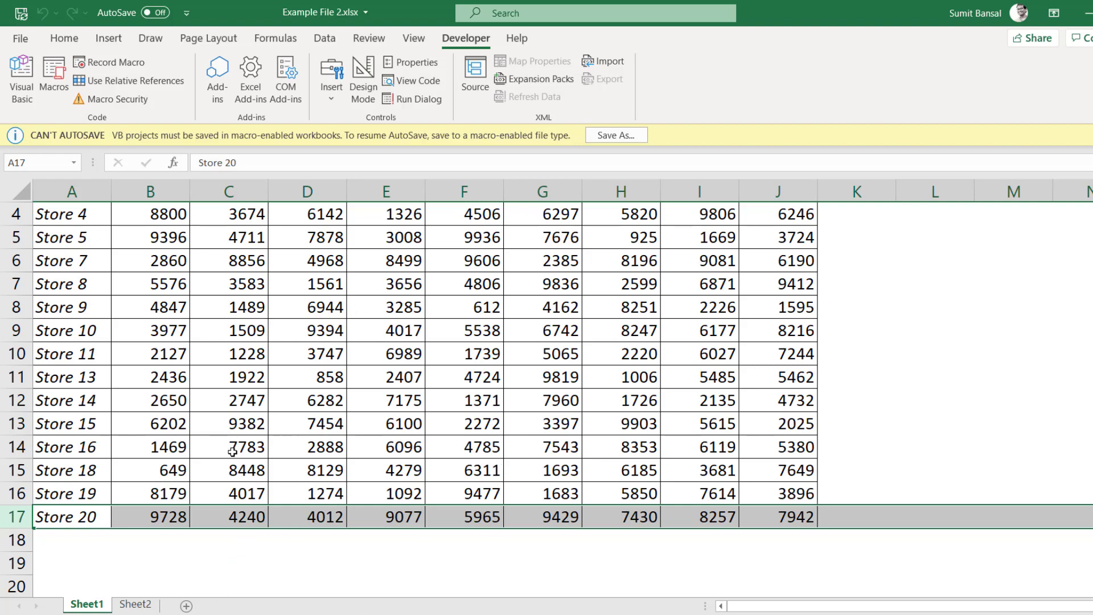
scroll(546, 424, down, 5)
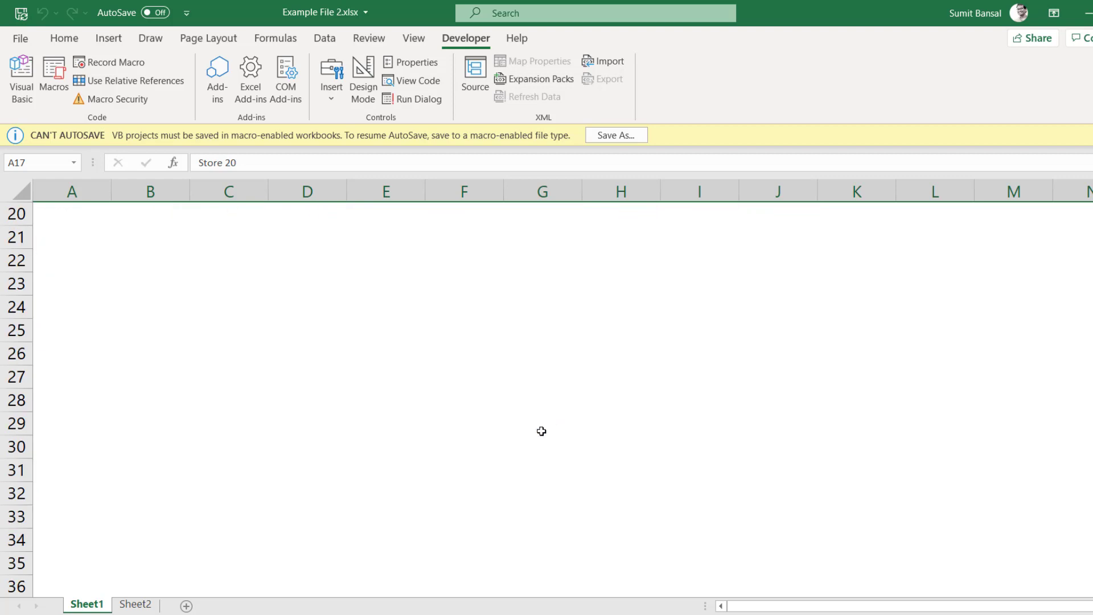
scroll(542, 431, up, 3)
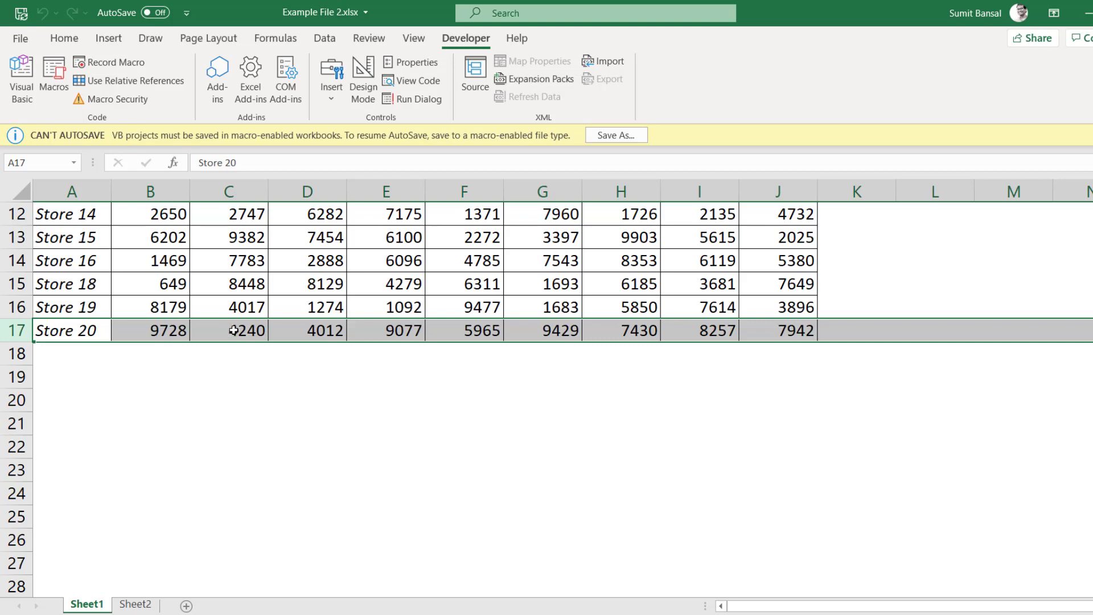
scroll(233, 332, up, 4)
scroll(403, 388, down, 5)
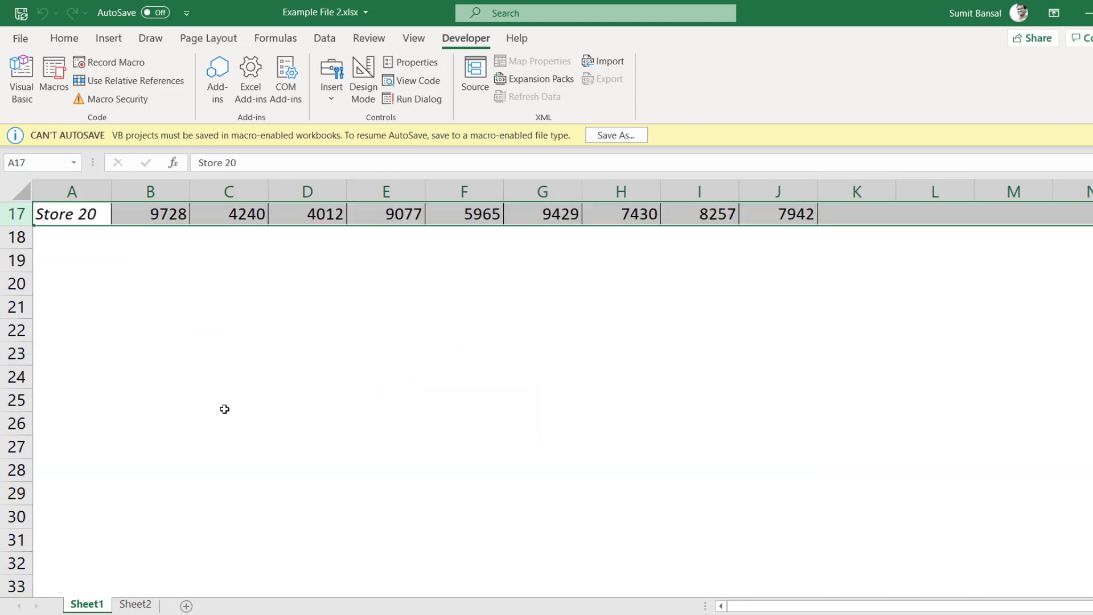
scroll(227, 431, down, 1)
scroll(259, 421, up, 1)
scroll(283, 406, up, 6)
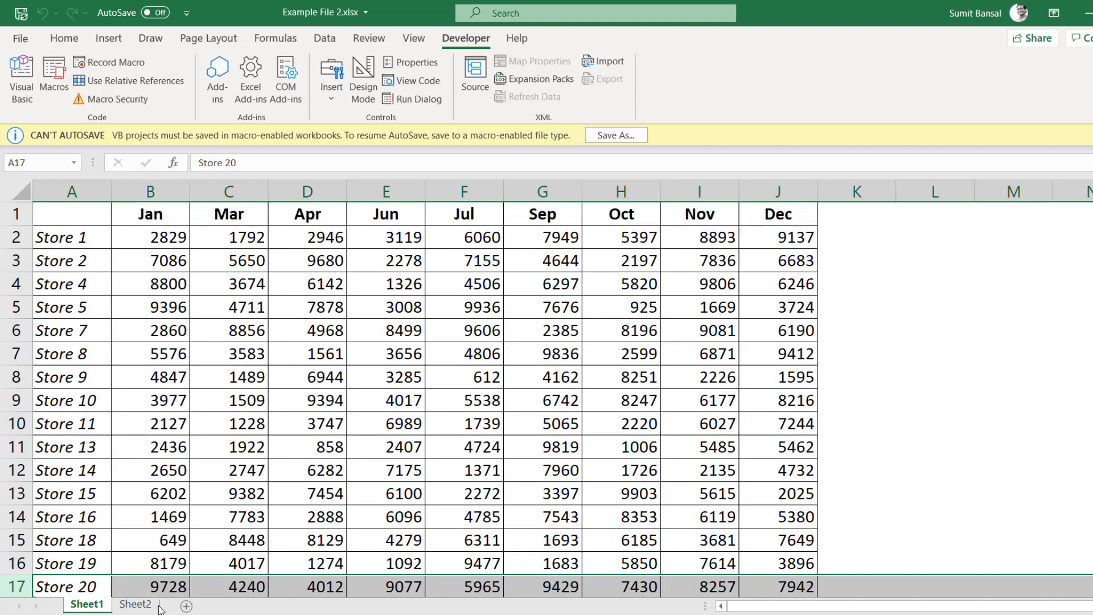
Step: Switch to Sheet2 and select its whole data table, A1:M21
click(140, 605)
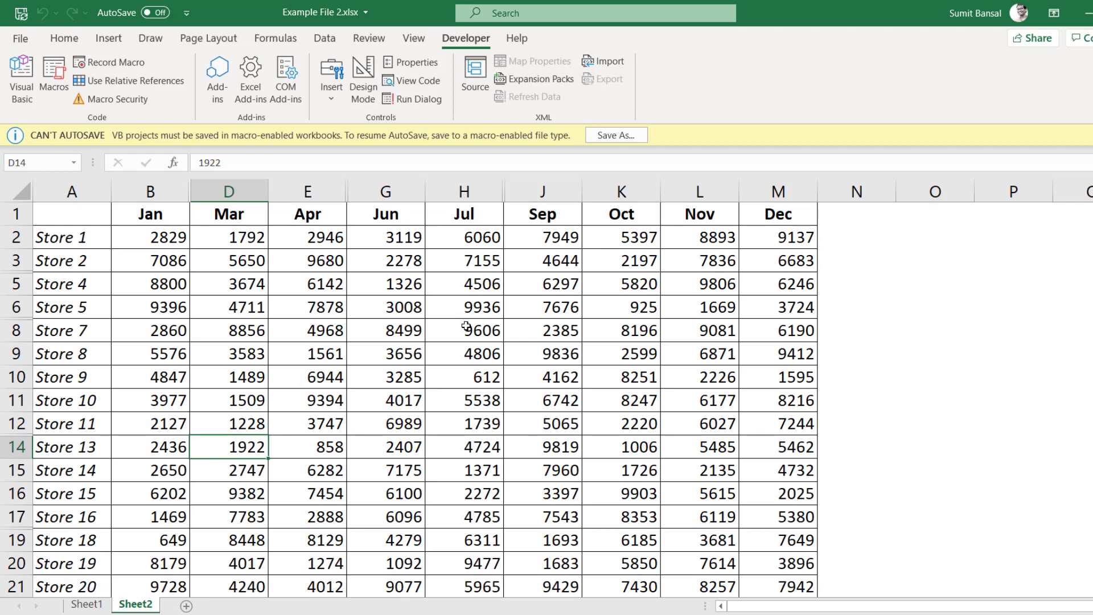
ctrl+scroll(466, 326, down, 1)
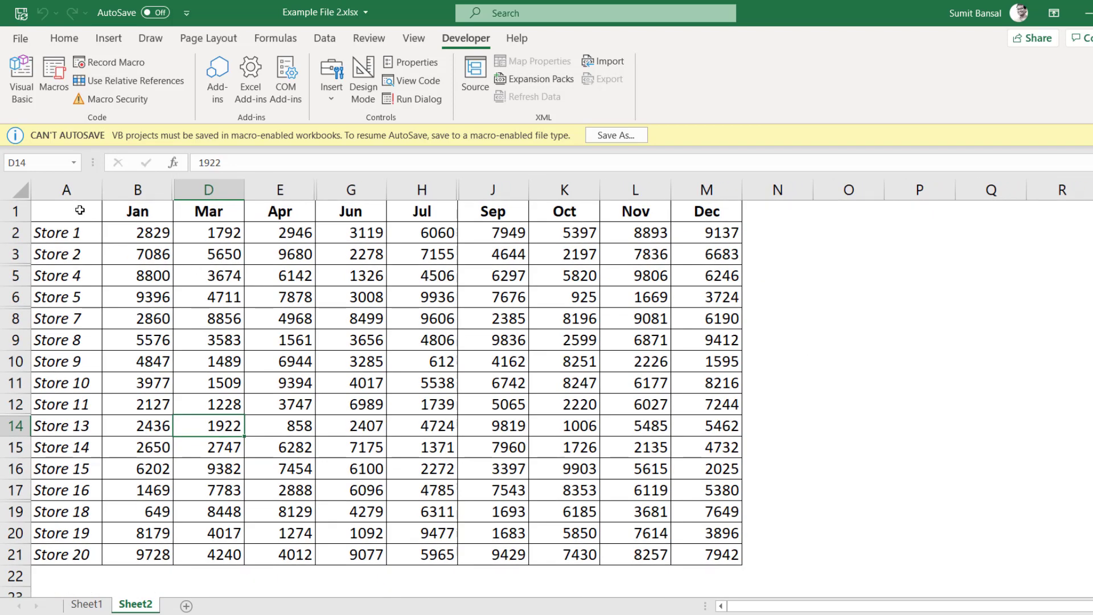
drag(80, 211, 686, 551)
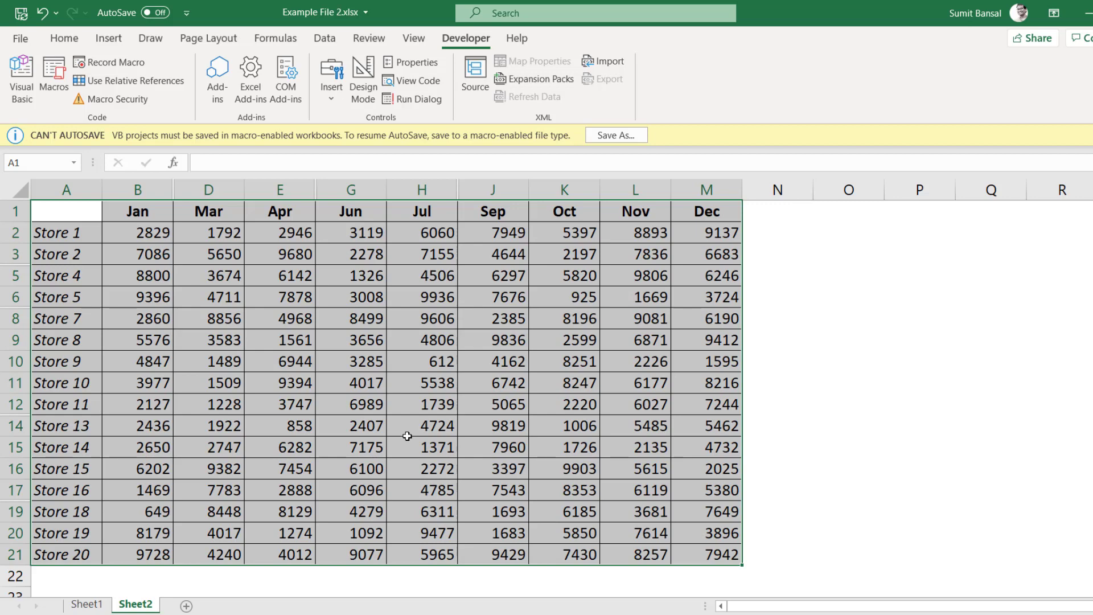
Step: Examine the article's DeleteHiddenRowsColumns macro limited to the range A1:K200, and return to Sheet2 of Example File 2.xlsx
key(alt+Tab)
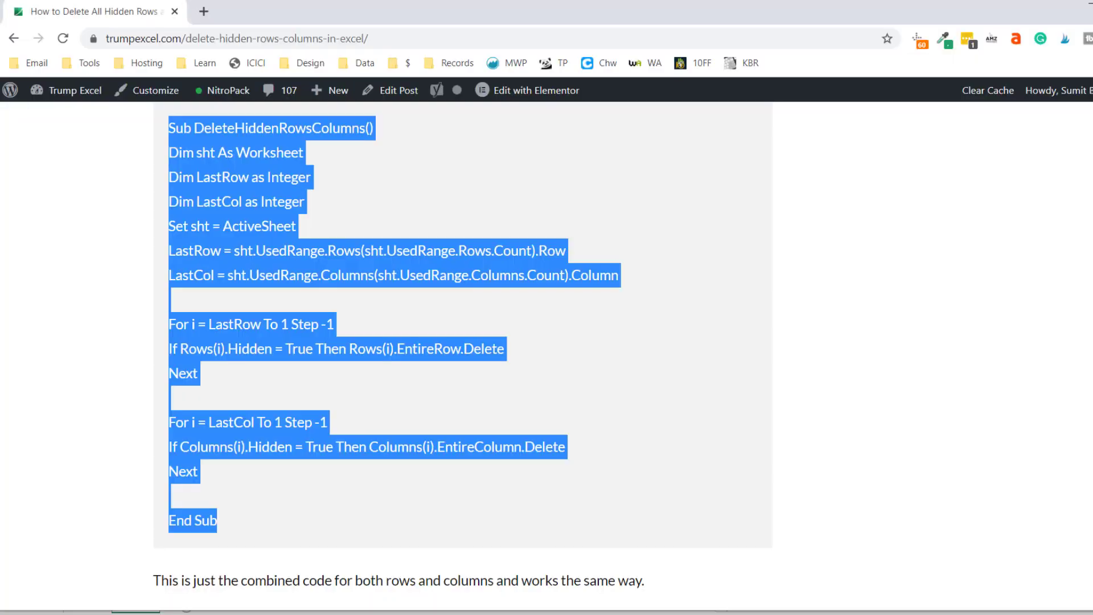
scroll(460, 468, down, 15)
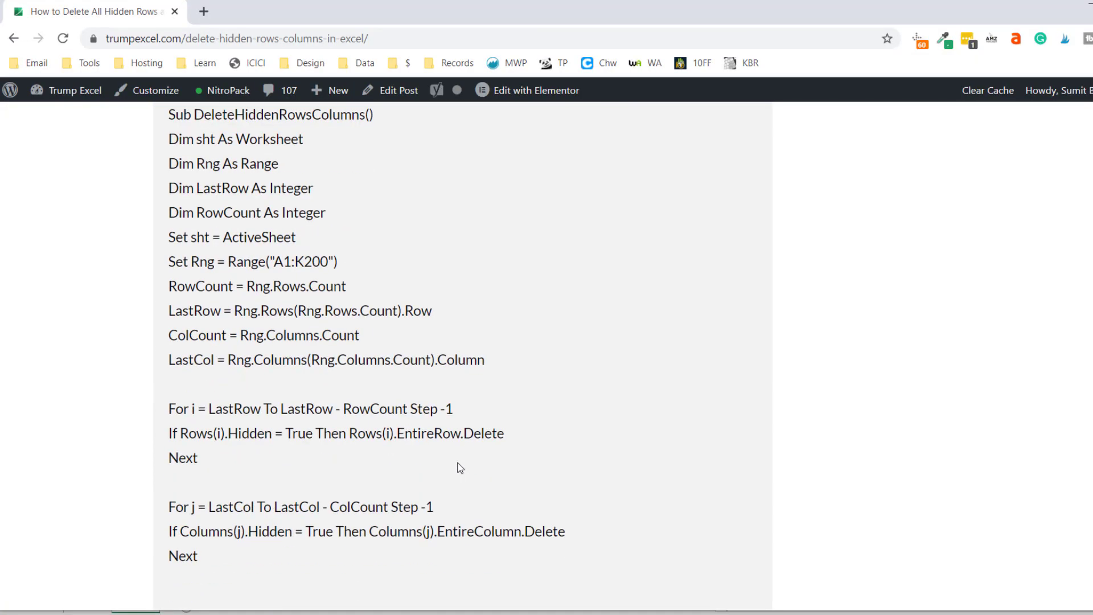
scroll(200, 271, up, 2)
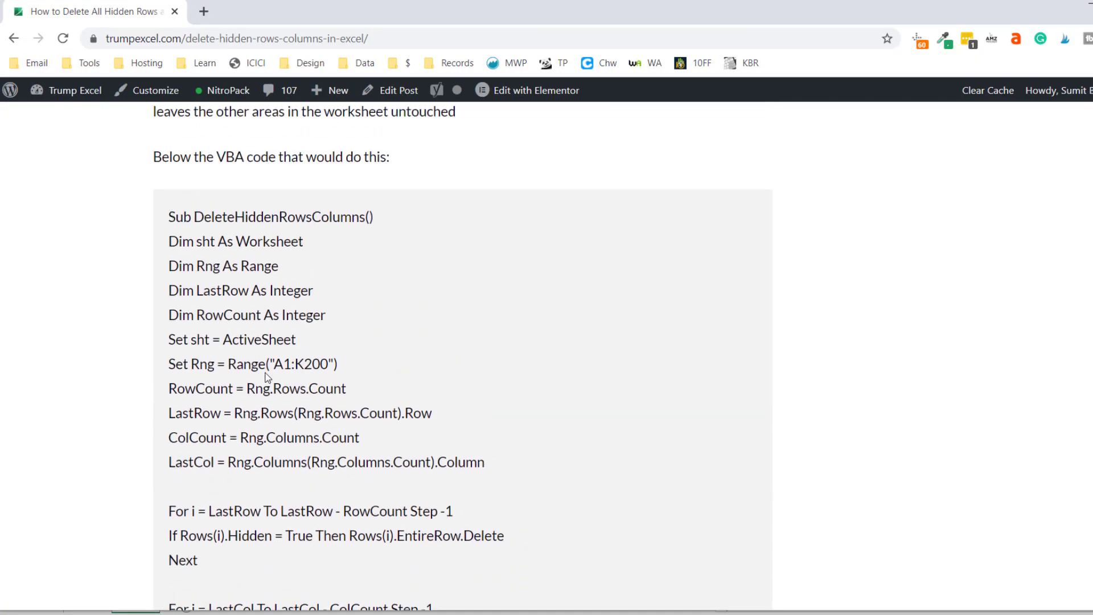
drag(276, 364, 330, 363)
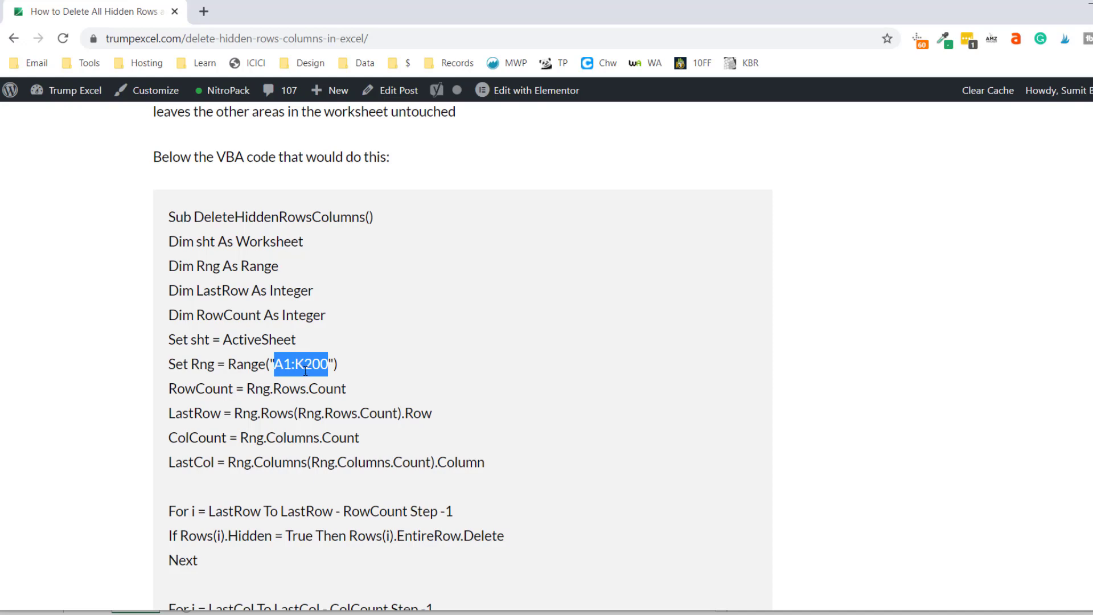
scroll(311, 351, down, 3)
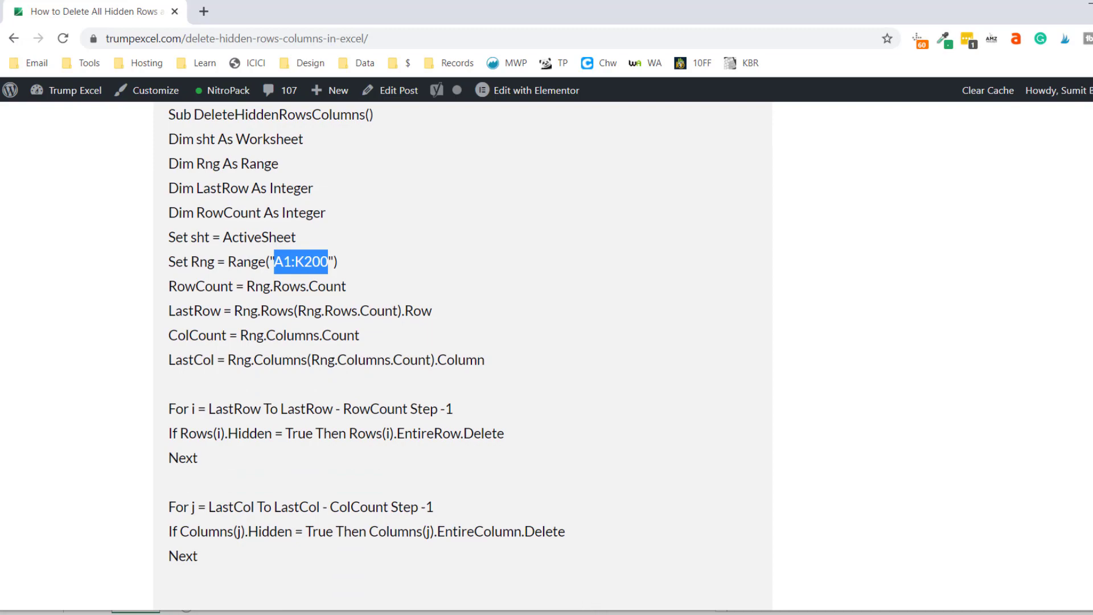
click(583, 611)
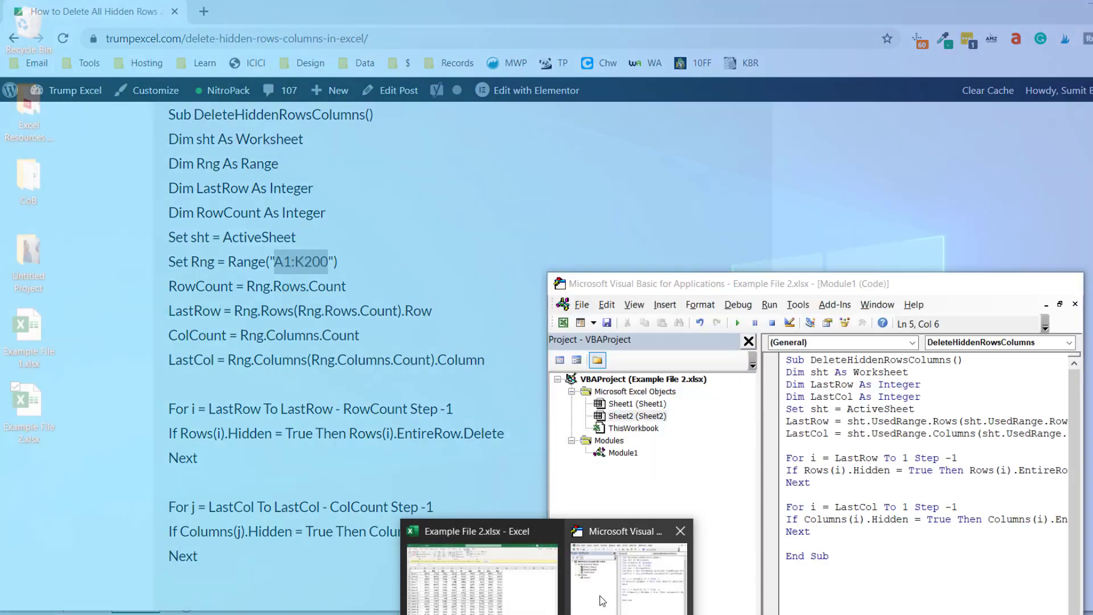
click(482, 578)
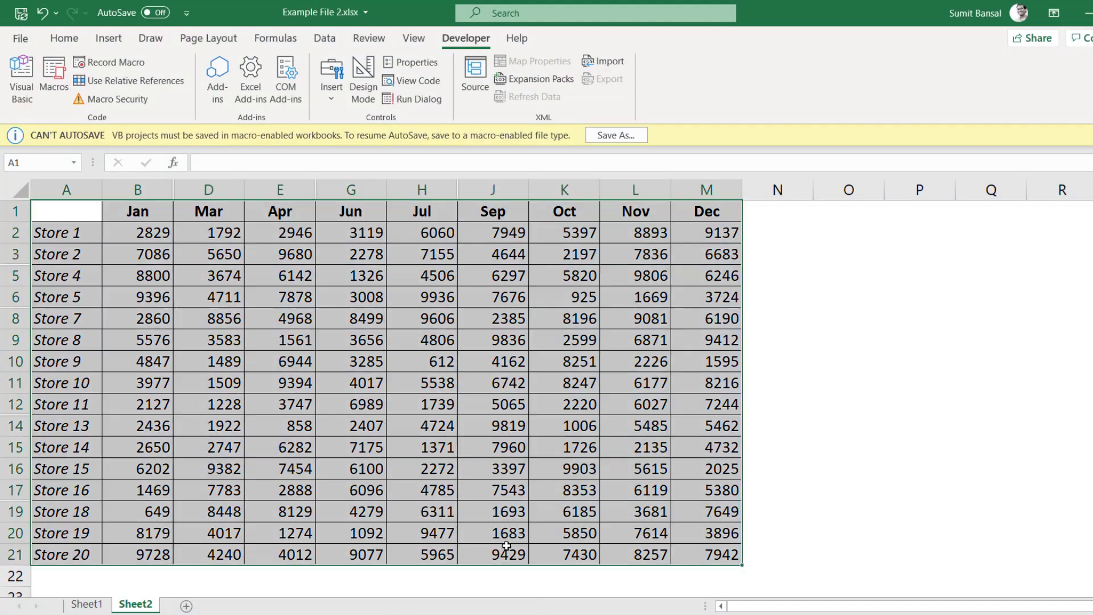